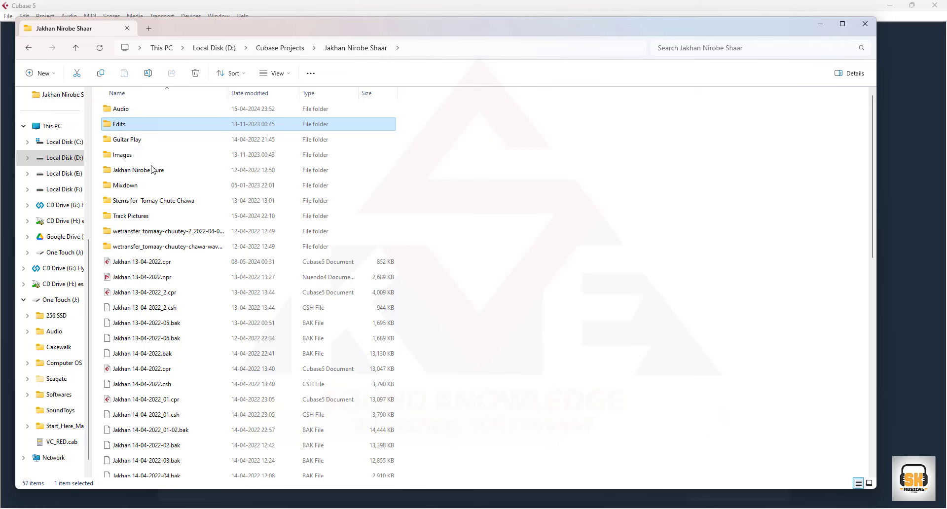
# Step: Look over the Images, Mixdown and Audio subfolders of the Jakhan Nirobe Shaar project folder
pyautogui.click(131, 156)
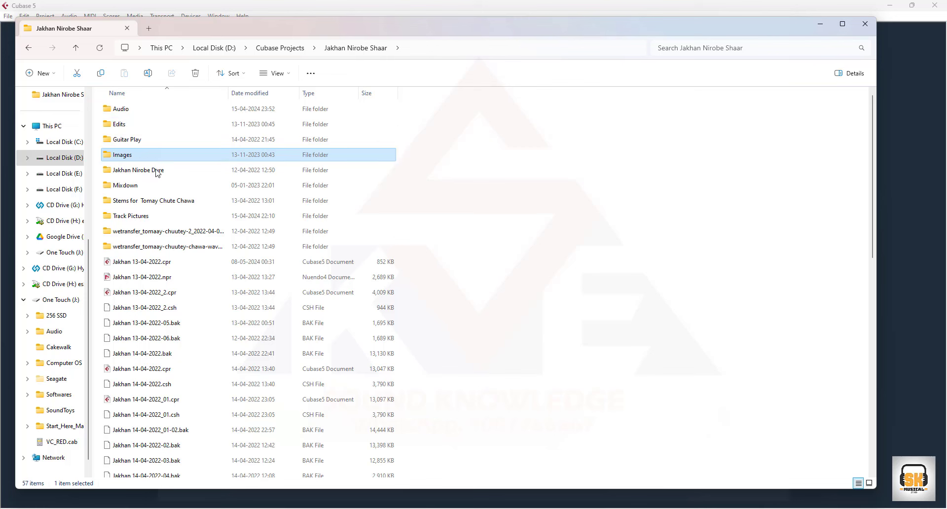
pyautogui.click(127, 186)
pyautogui.click(123, 111)
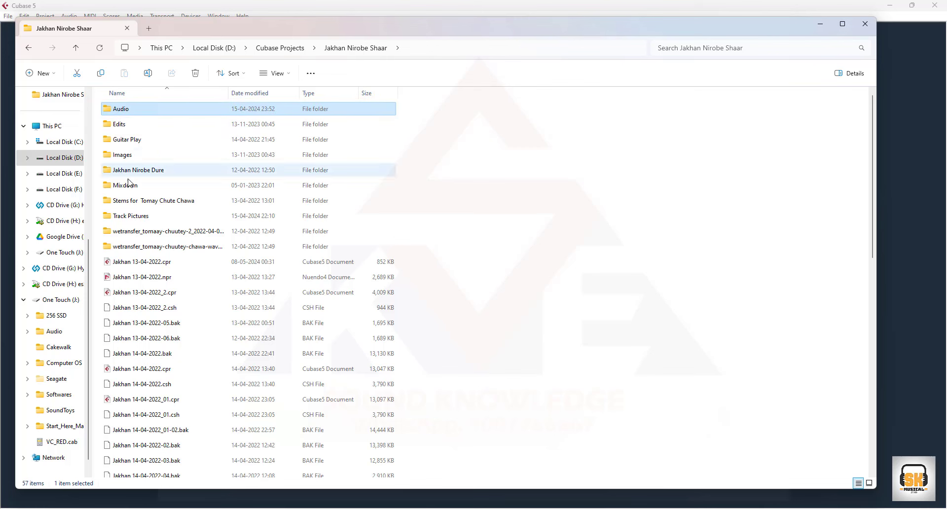
# Step: Try to open Jakhan 13-04-2022.cpr in Cubase 5, dismissing the error and cancelling the open document options
pyautogui.click(145, 265)
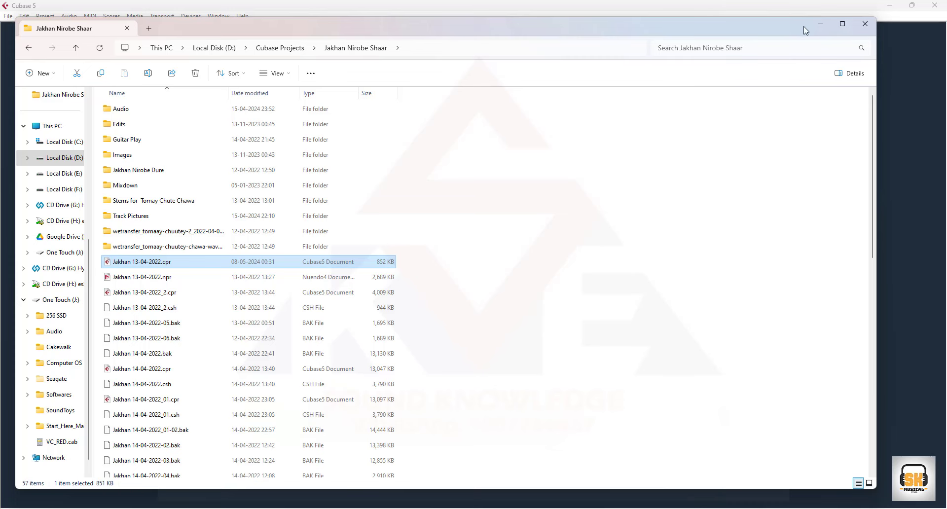
pyautogui.click(821, 24)
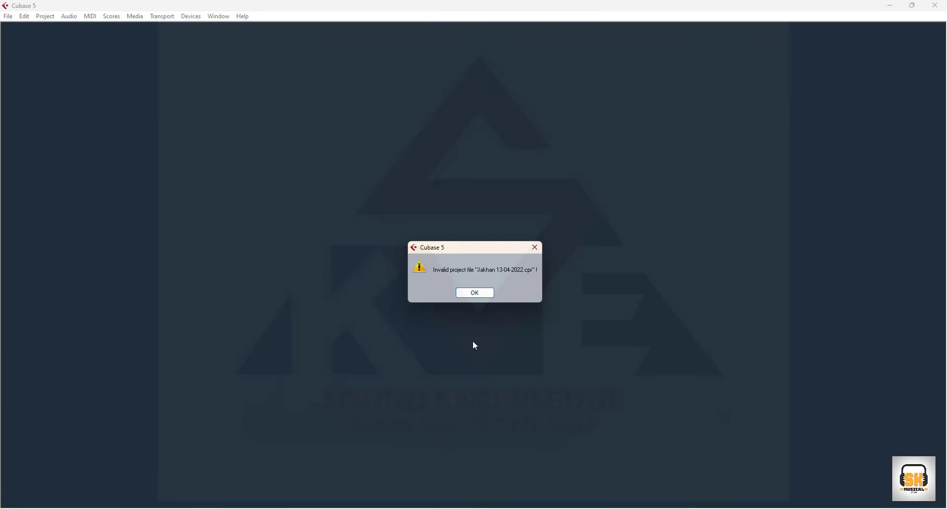
pyautogui.click(477, 294)
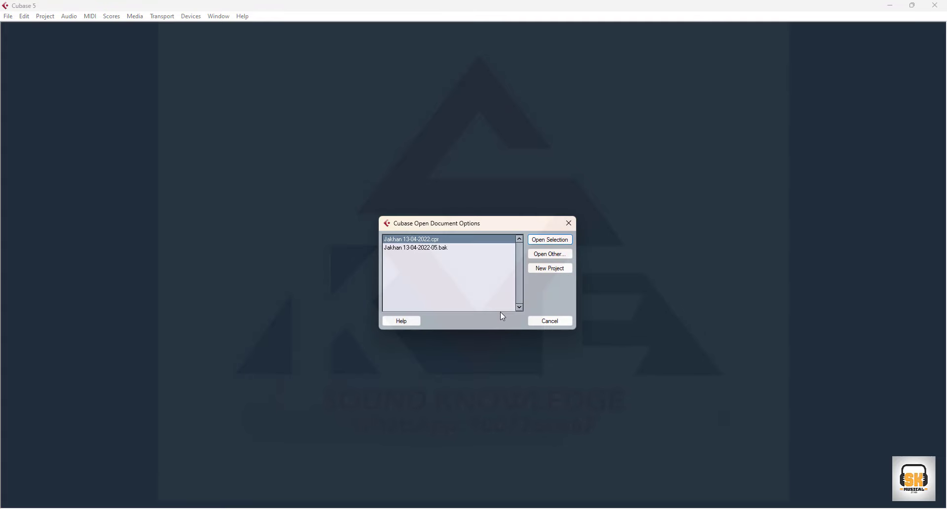
pyautogui.click(540, 323)
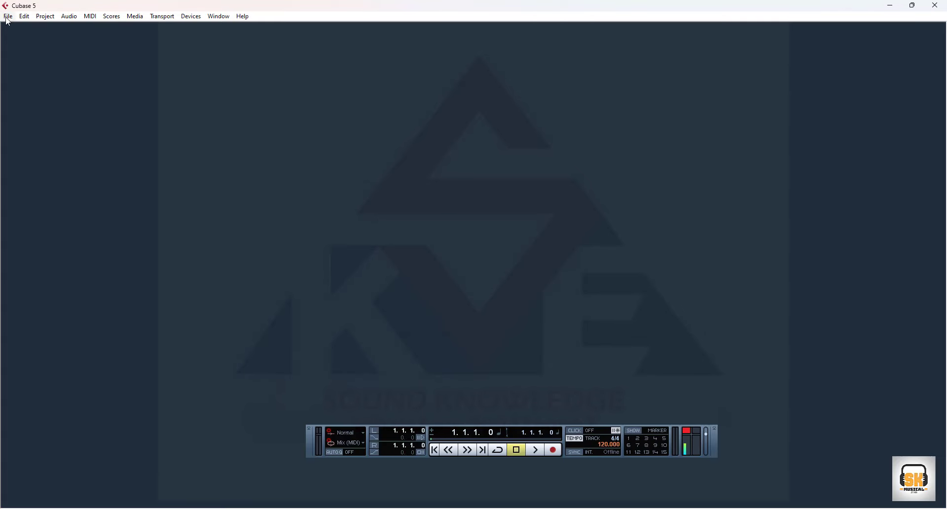
# Step: Start opening a project in Cubase 5 and list files of Any Type (*.*) in the Jakhan Nirobe Shaar folder
pyautogui.click(8, 17)
pyautogui.click(34, 50)
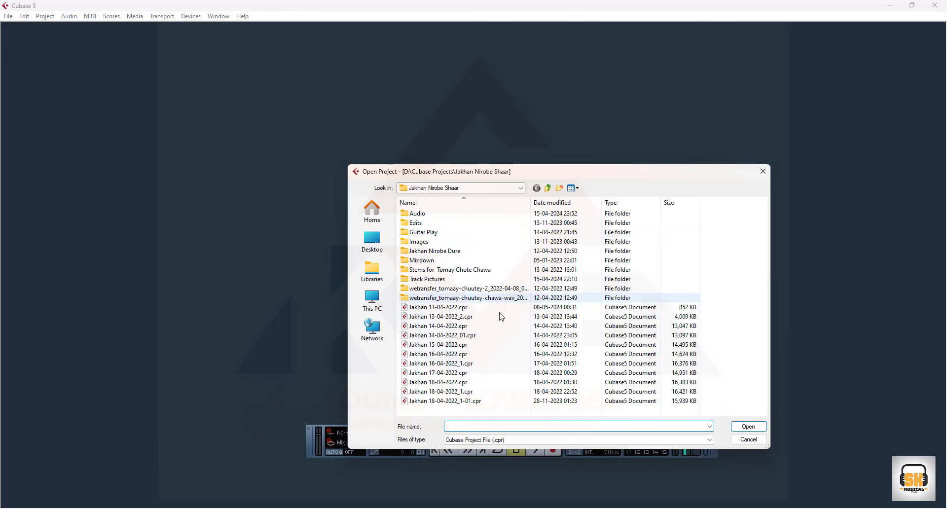
pyautogui.moveTo(523, 166); pyautogui.dragTo(523, 52)
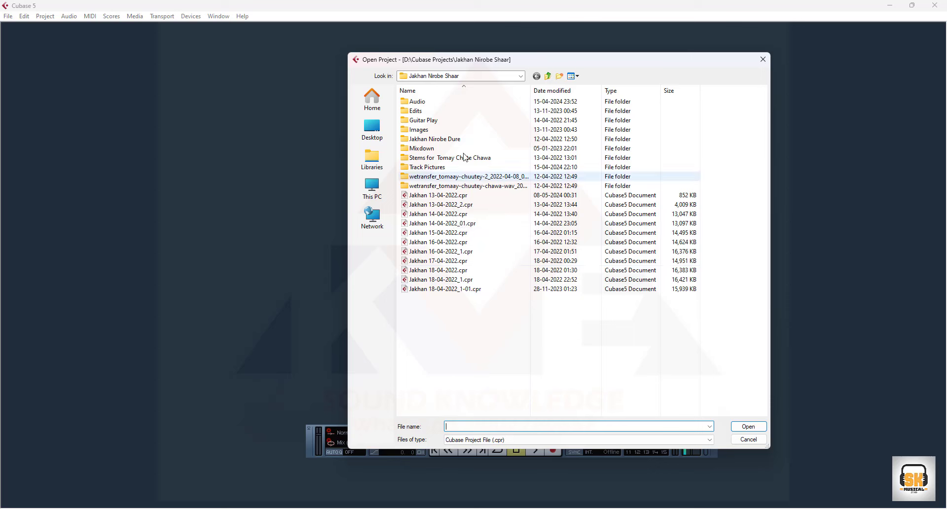
pyautogui.click(508, 439)
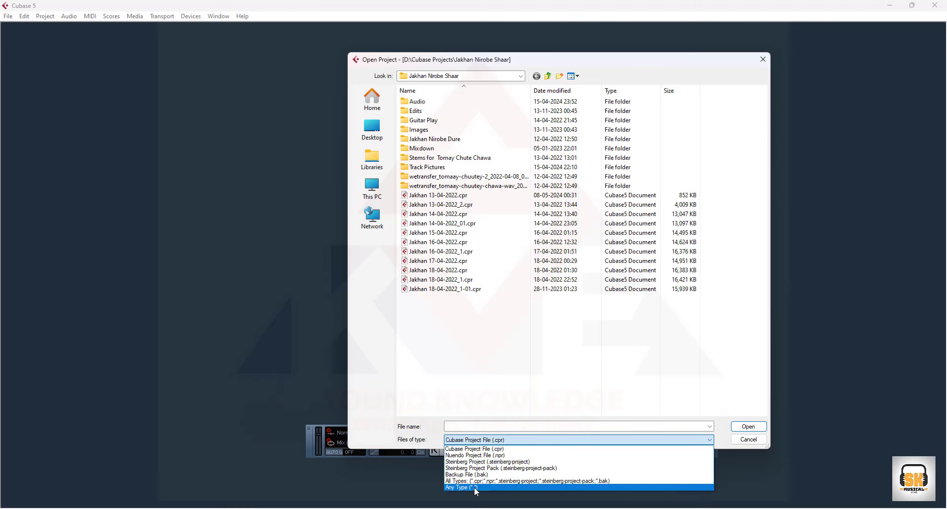
pyautogui.click(476, 487)
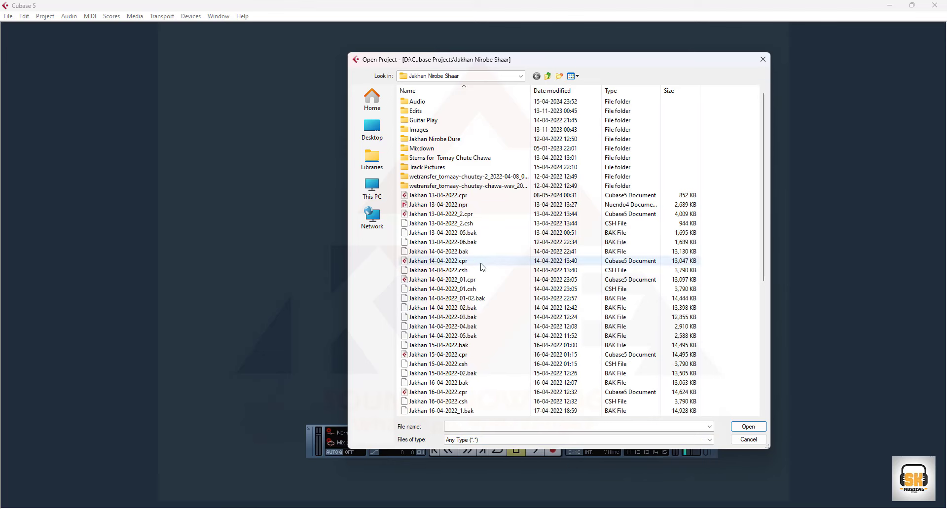
pyautogui.click(433, 196)
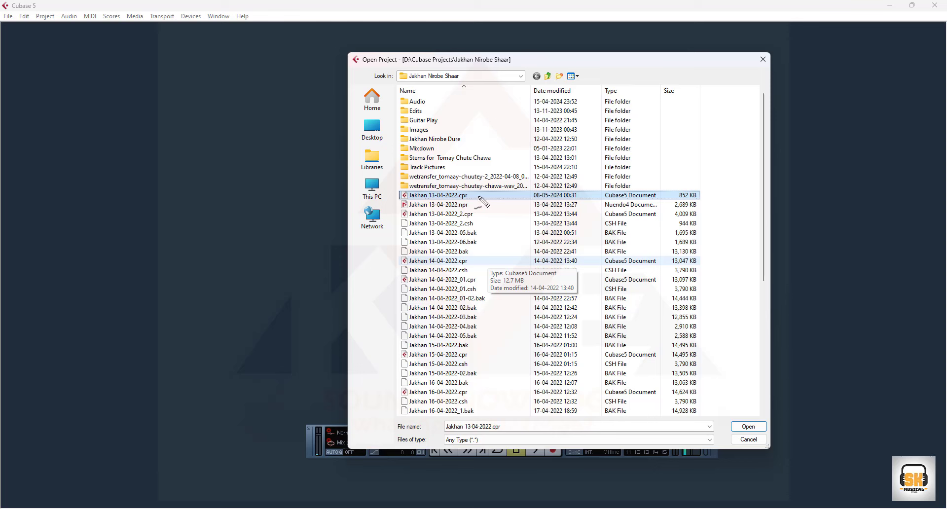
pyautogui.moveTo(474, 196); pyautogui.dragTo(489, 194)
pyautogui.moveTo(471, 207); pyautogui.dragTo(480, 203)
pyautogui.moveTo(461, 208); pyautogui.dragTo(511, 201)
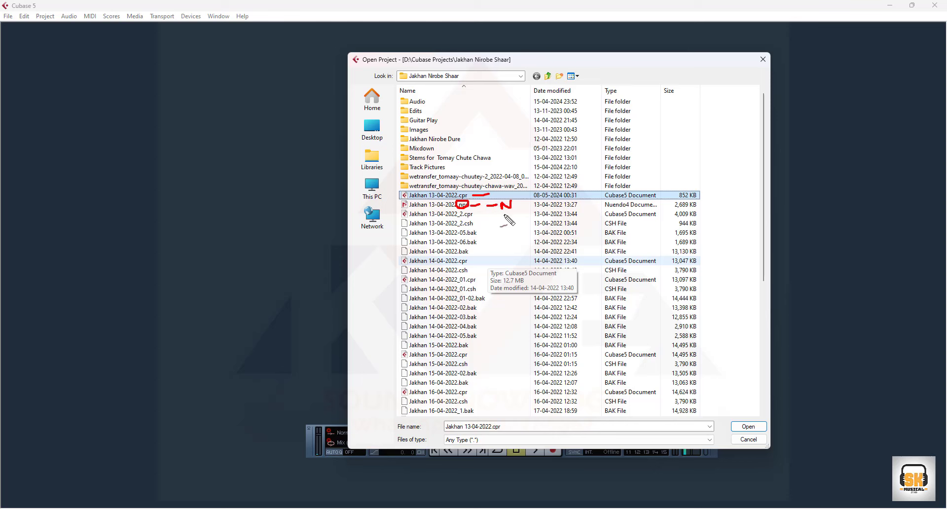
pyautogui.press('Escape')
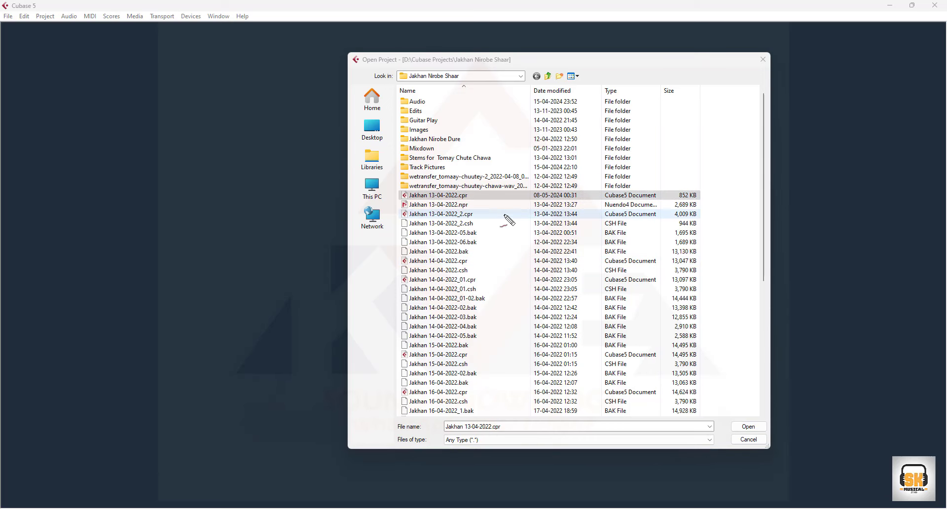
# Step: Open the Nuendo project Jakhan 13-04-2022.npr to check it, dismiss the missing plug-ins report, and close the project
pyautogui.click(460, 207)
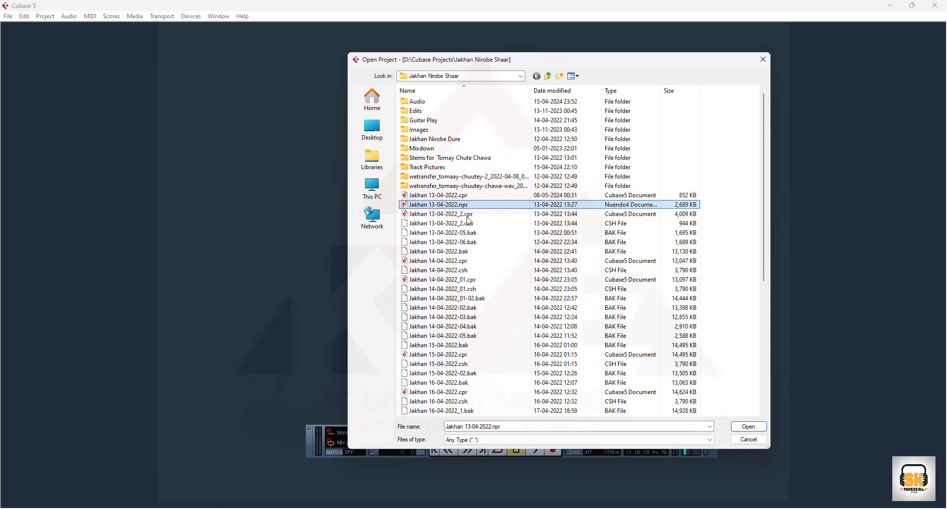
pyautogui.click(744, 426)
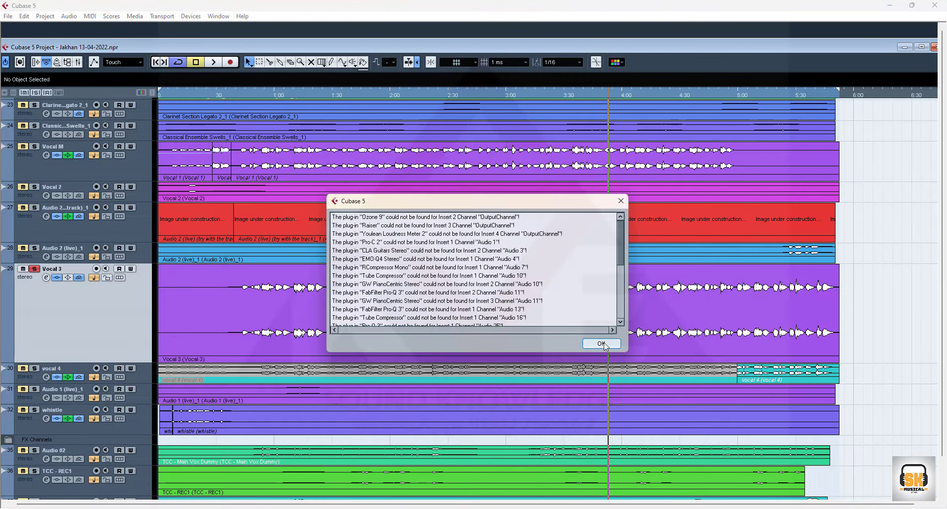
pyautogui.click(604, 344)
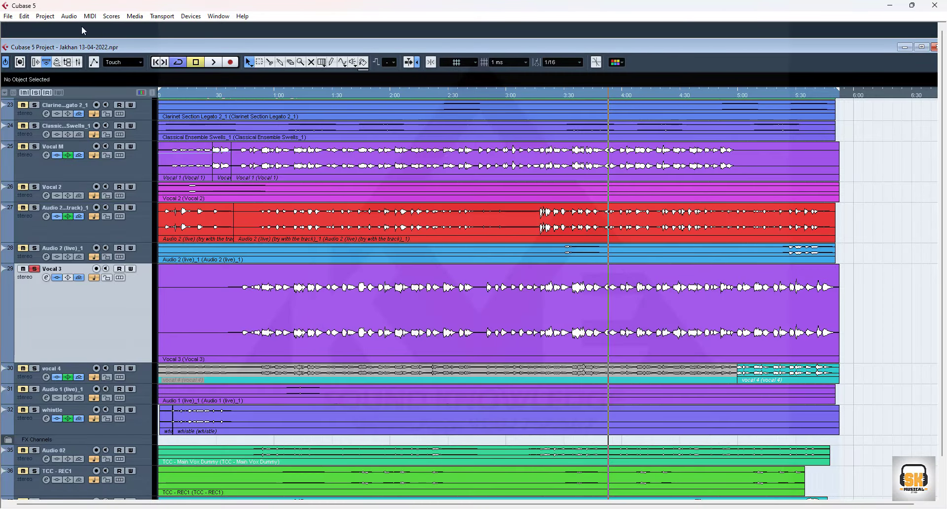
pyautogui.click(935, 47)
pyautogui.click(476, 293)
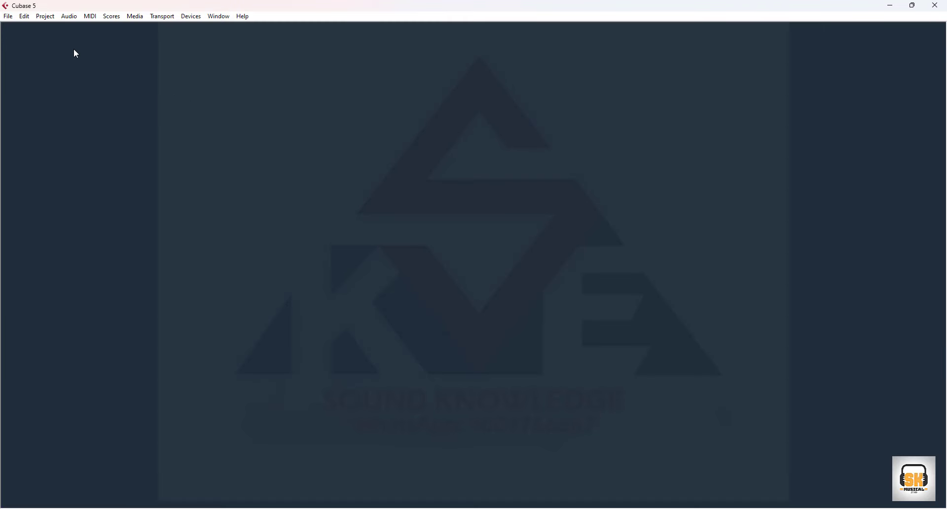
# Step: Bring up the Open Project dialog again and set the file type filter to Any Type (*.*)
pyautogui.click(11, 19)
pyautogui.click(27, 49)
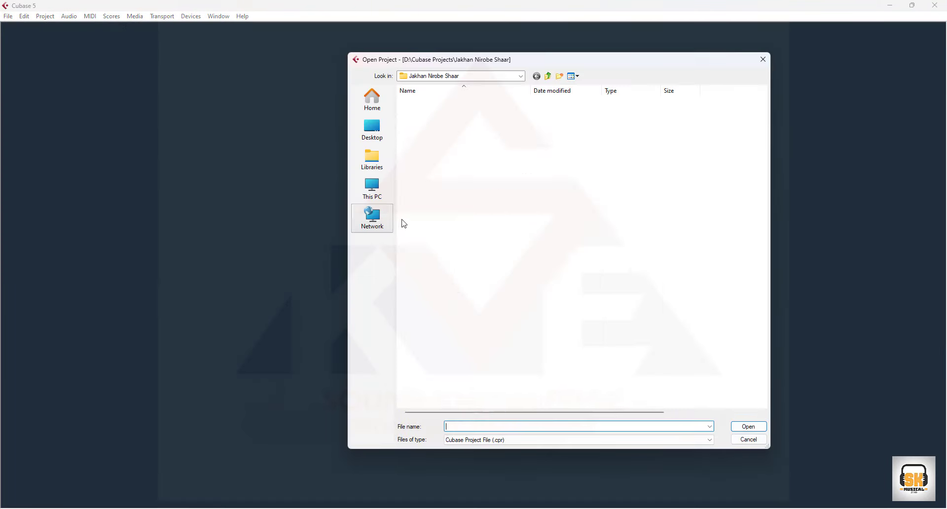
pyautogui.click(531, 439)
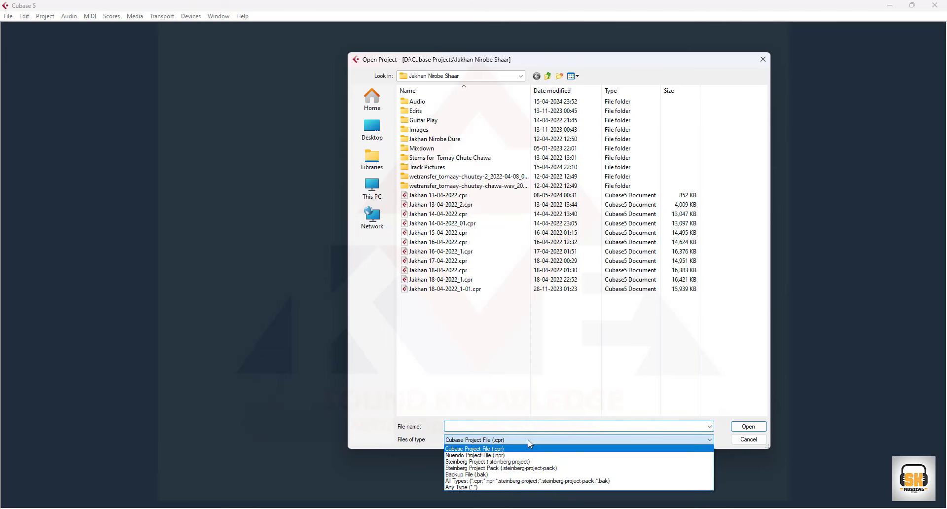
pyautogui.click(498, 488)
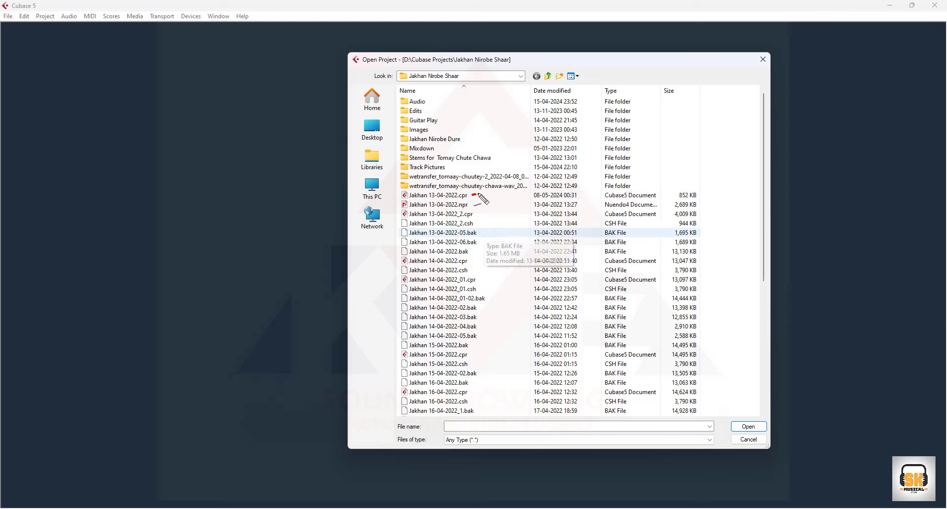
pyautogui.moveTo(473, 196); pyautogui.dragTo(489, 191)
pyautogui.moveTo(478, 233); pyautogui.dragTo(487, 230)
pyautogui.moveTo(669, 216)
pyautogui.mouseDown()
pyautogui.moveTo(687, 188)
pyautogui.moveTo(675, 194)
pyautogui.moveTo(700, 197)
pyautogui.moveTo(690, 188)
pyautogui.mouseUp()
pyautogui.moveTo(694, 198)
pyautogui.mouseDown()
pyautogui.moveTo(674, 200)
pyautogui.moveTo(677, 210)
pyautogui.moveTo(696, 210)
pyautogui.moveTo(691, 197)
pyautogui.moveTo(714, 210)
pyautogui.mouseUp()
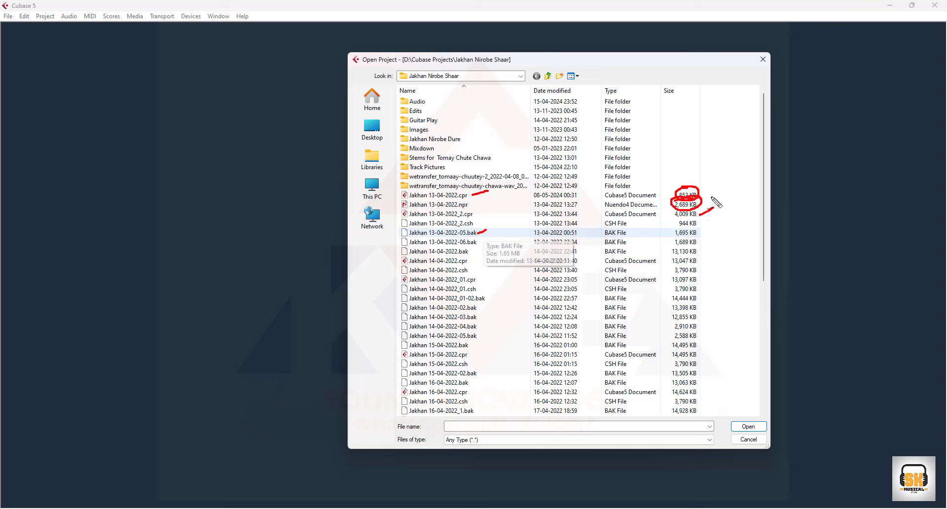
pyautogui.moveTo(706, 194)
pyautogui.mouseDown()
pyautogui.moveTo(705, 217)
pyautogui.moveTo(720, 212)
pyautogui.mouseUp()
pyautogui.press('Escape')
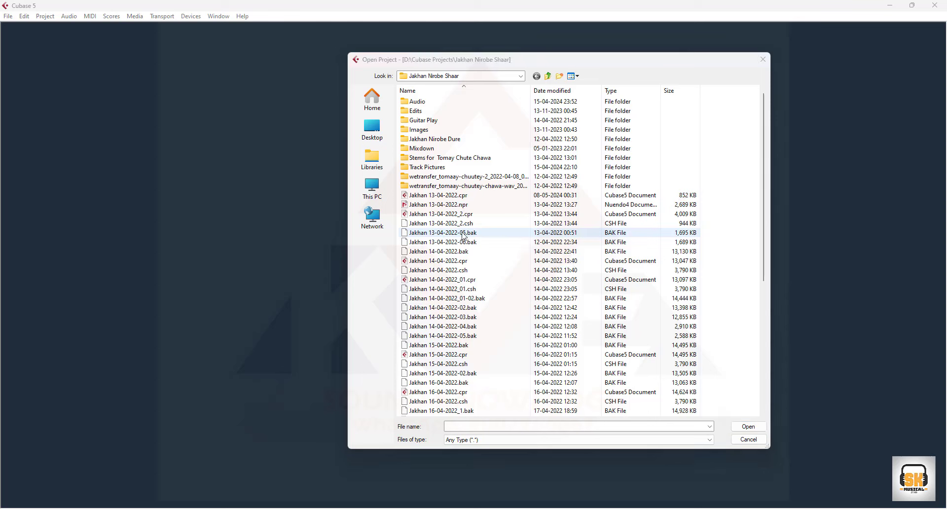
# Step: Open the backup file Jakhan 13-04-2022-05.bak and dismiss the missing plug-ins report
pyautogui.click(450, 234)
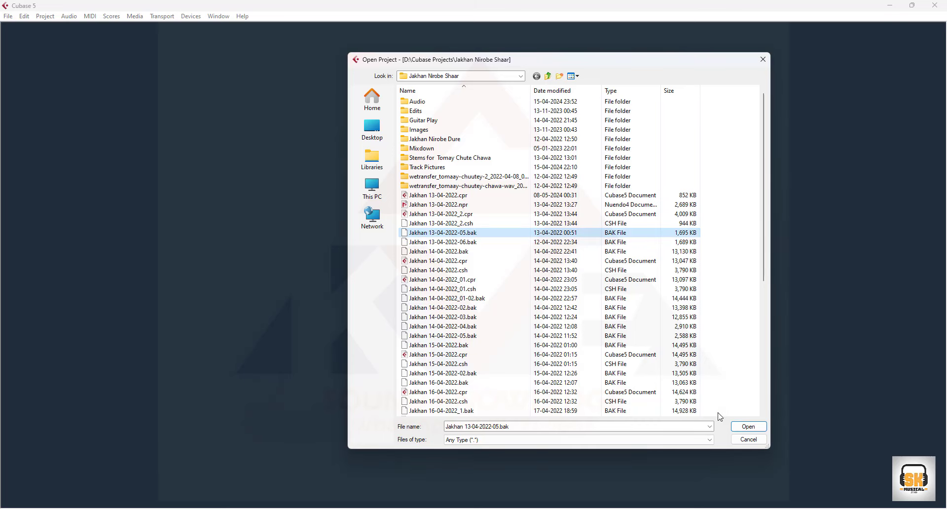
pyautogui.click(748, 427)
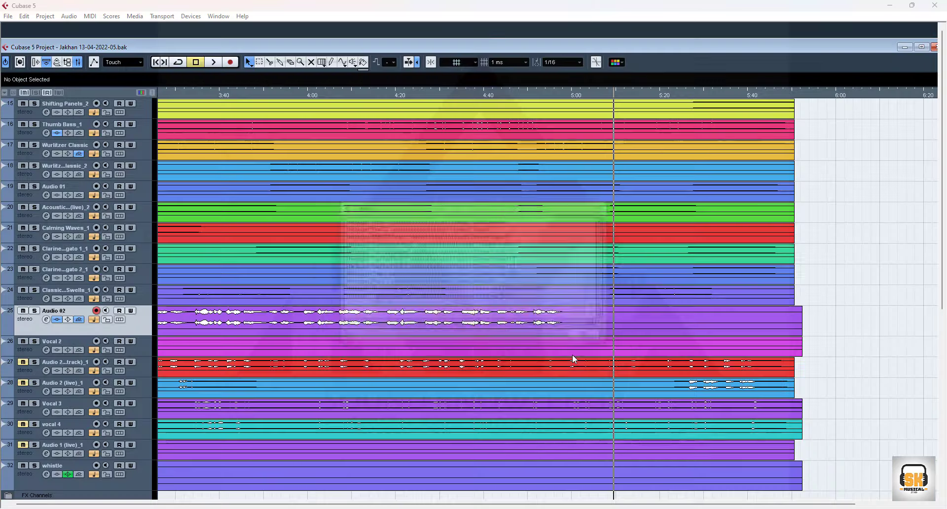
pyautogui.click(601, 341)
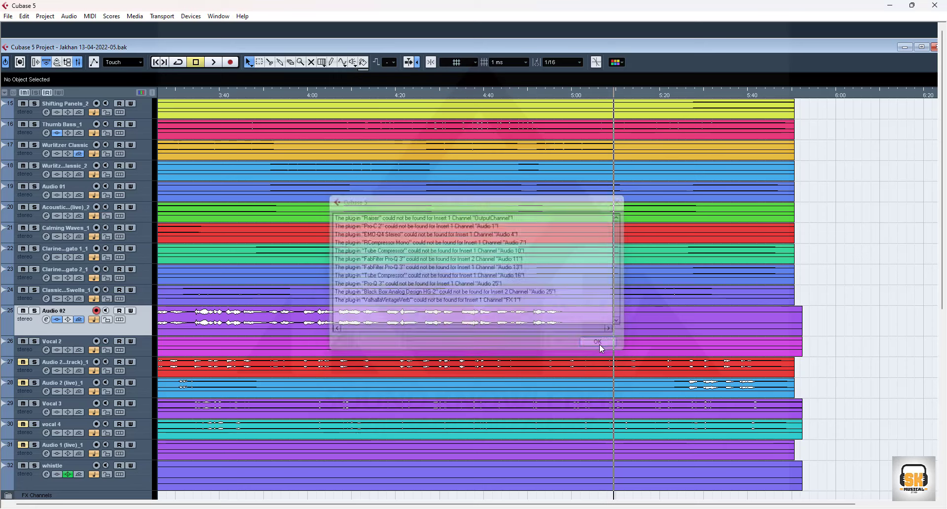
# Step: Switch to Notepad, undo the deletion of the RIFF text in the first line of Jakhan 13-04-2022.cpr, and minimize its window
pyautogui.click(8, 16)
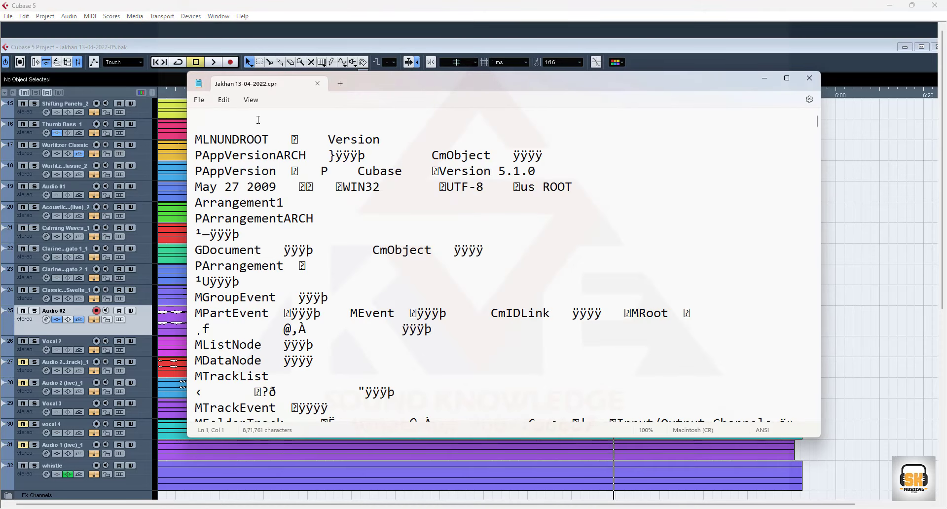
pyautogui.hotkey('ctrl', 'z')
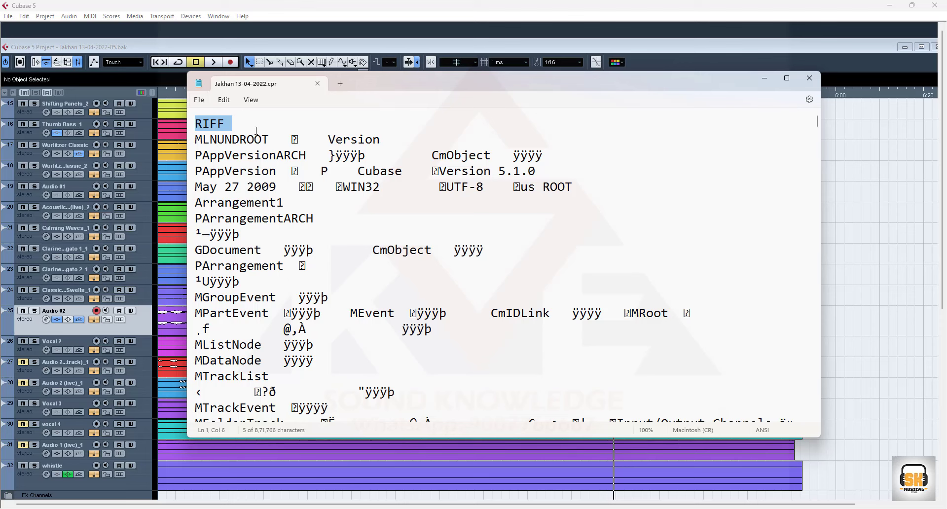
pyautogui.click(761, 83)
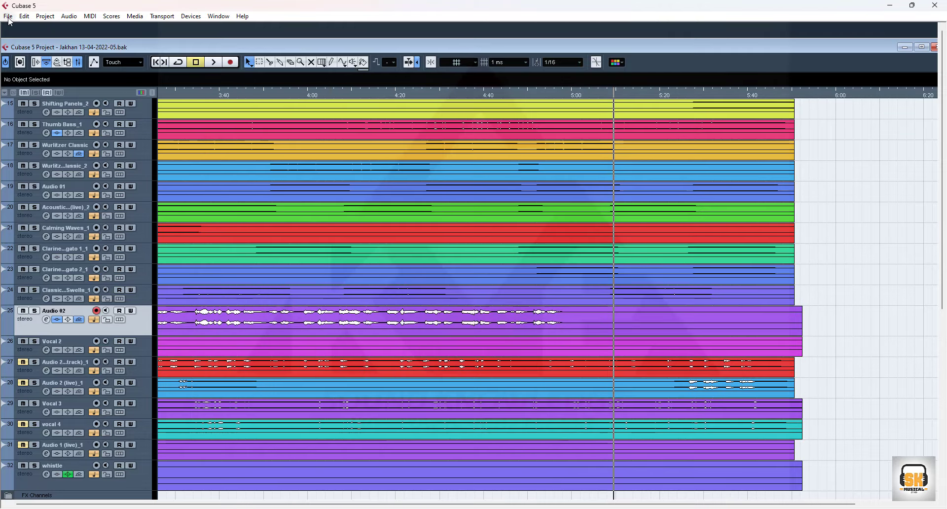
# Step: Save the opened backup project as Jakhan 13-04-2022.cpr, replacing the existing file in the project folder
pyautogui.click(9, 20)
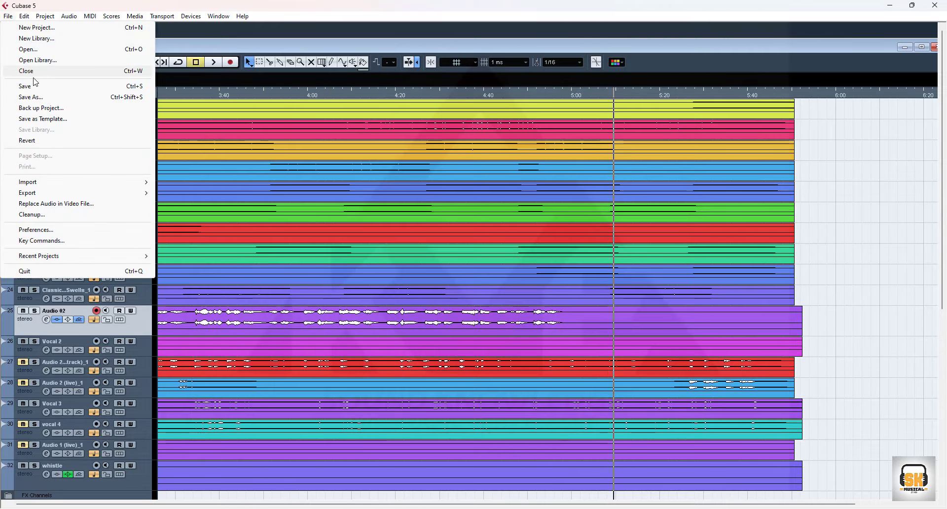
pyautogui.click(37, 97)
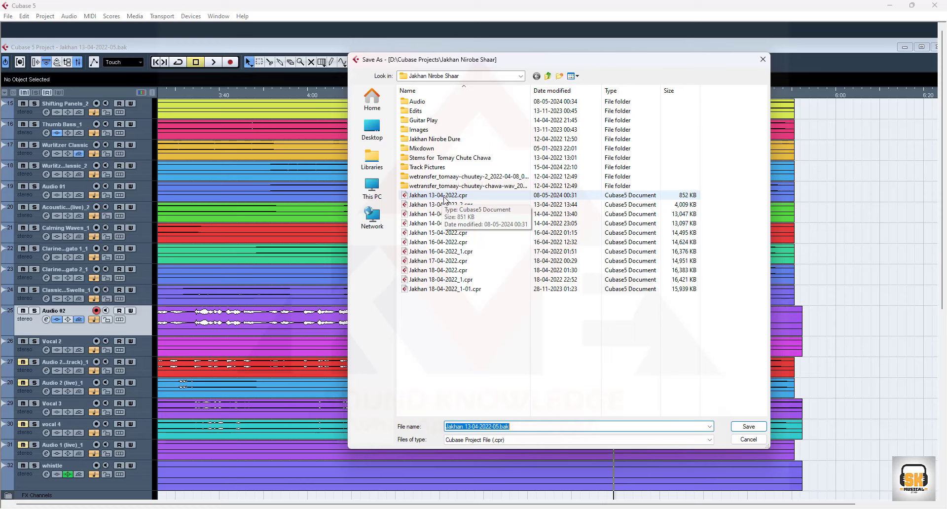
pyautogui.click(444, 195)
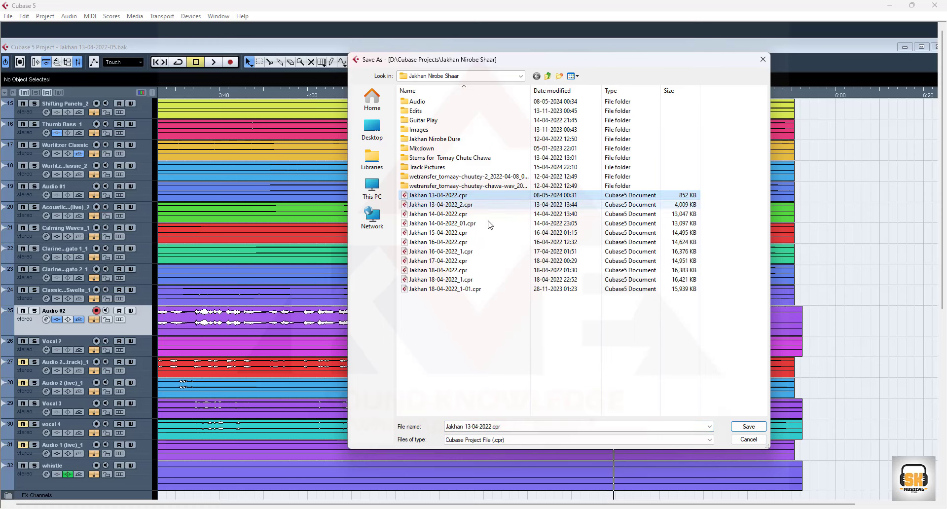
pyautogui.click(748, 427)
pyautogui.click(454, 293)
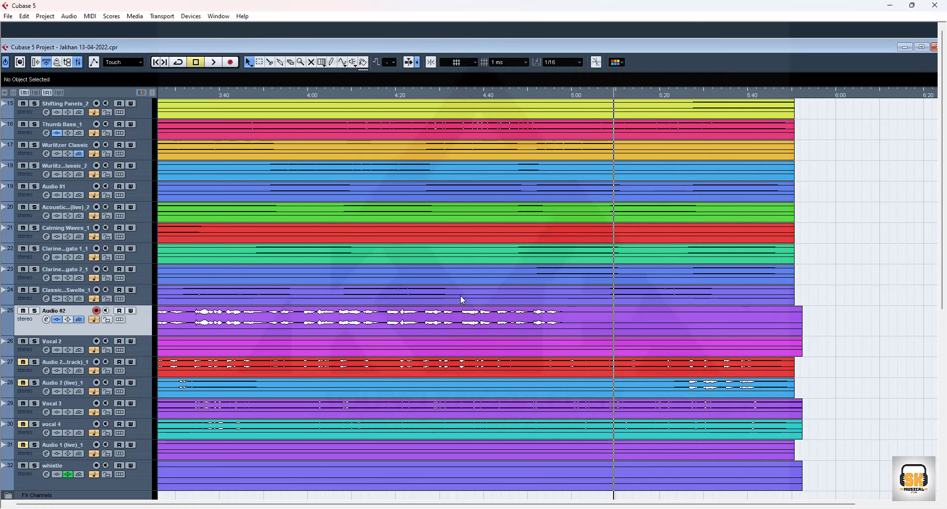
# Step: Quit Cubase, open Jakhan 13-04-2022.npr from the Jakhan Nirobe Shaar folder to check it in Nuendo, and quit Nuendo without saving
pyautogui.click(936, 6)
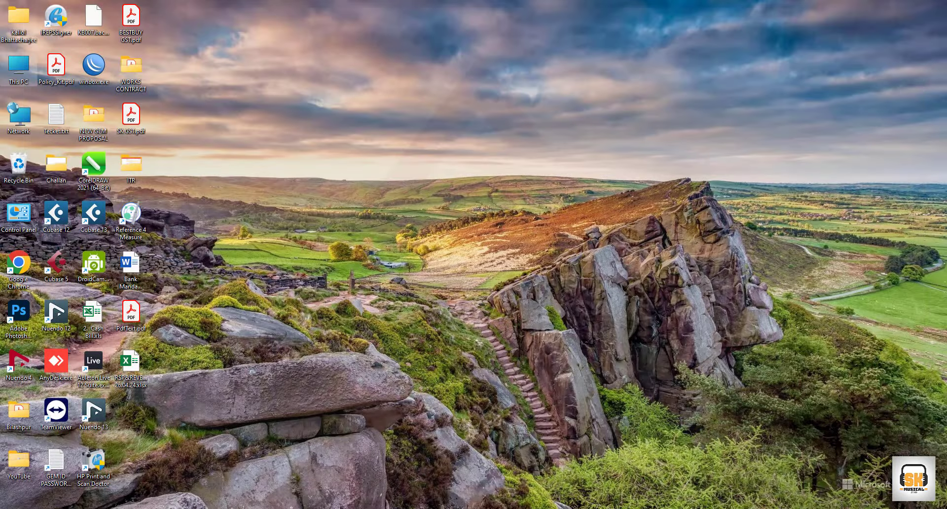
pyautogui.click(524, 508)
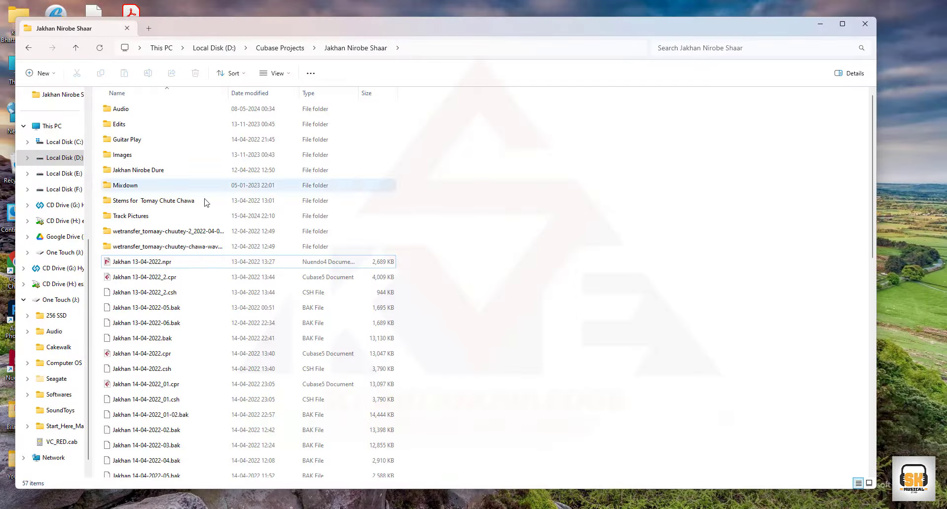
pyautogui.click(145, 264)
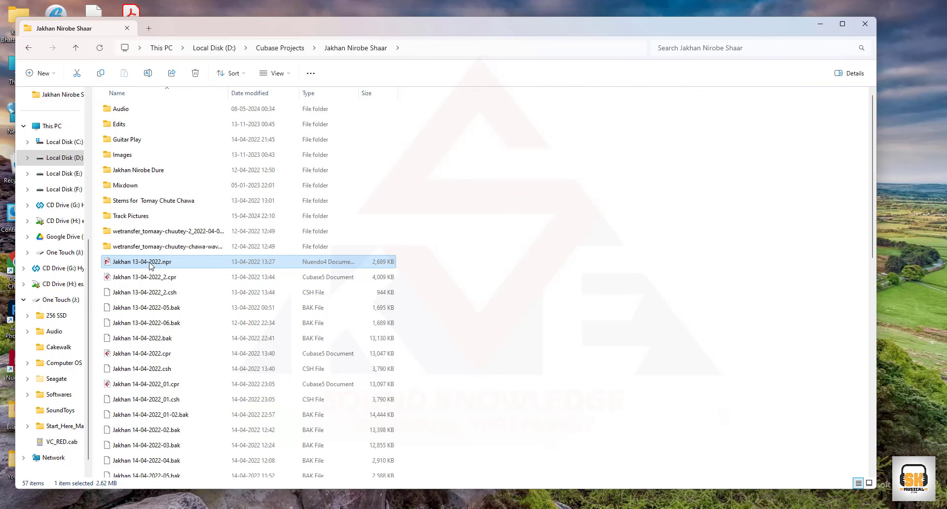
pyautogui.doubleClick(150, 264)
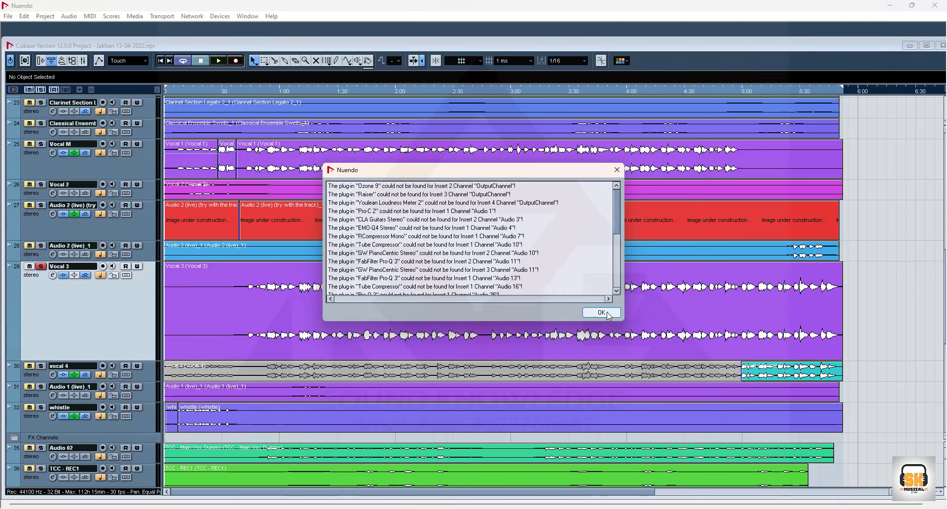
pyautogui.click(603, 316)
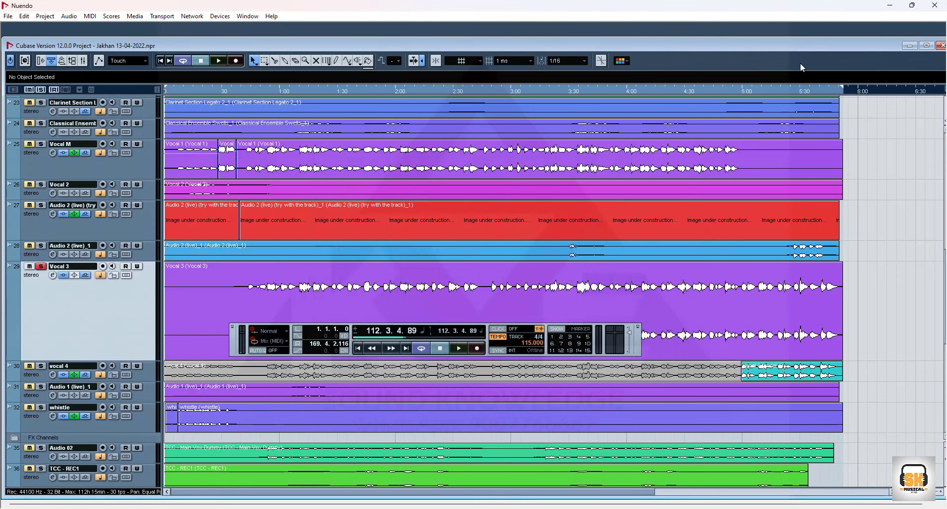
pyautogui.click(934, 5)
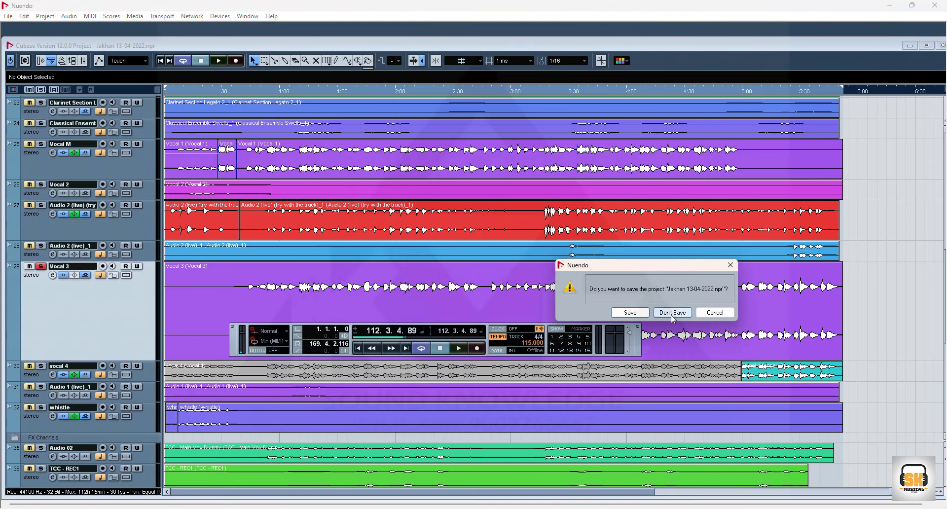
pyautogui.click(672, 313)
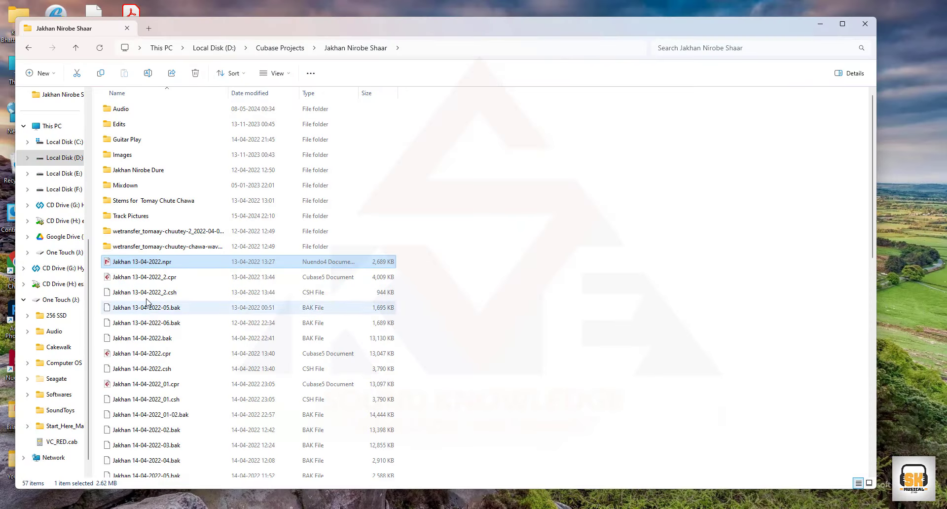
# Step: Open Jakhan 13-04-2022_2.cpr from the project folder, dismiss the missing plug-ins report, and close the project
pyautogui.click(142, 280)
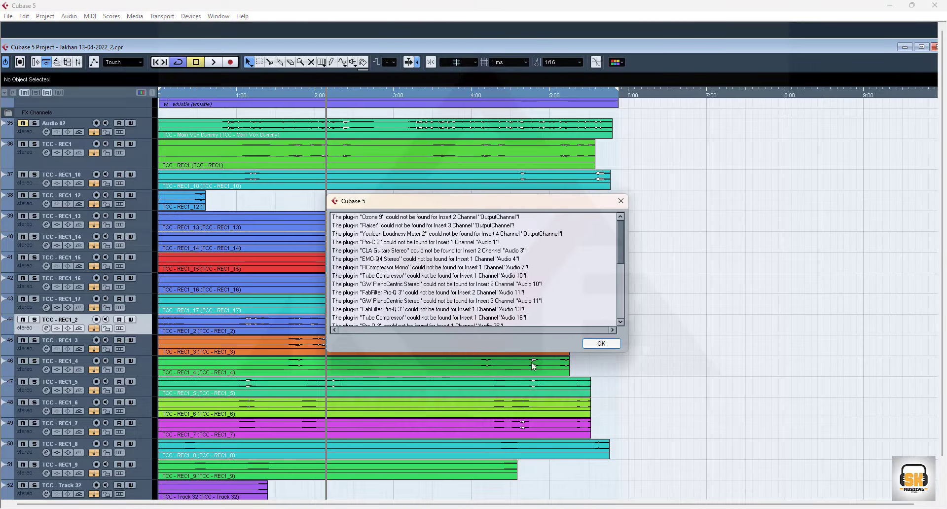
pyautogui.click(597, 342)
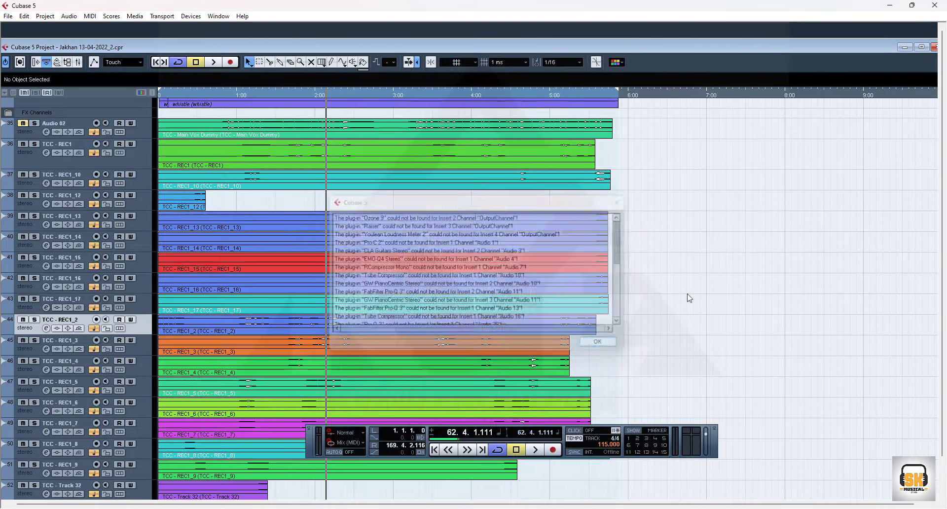
pyautogui.click(936, 47)
# Step: Open Jakhan 13-04-2022_2.cpr from the project folder as a text file in Notepad
pyautogui.click(560, 508)
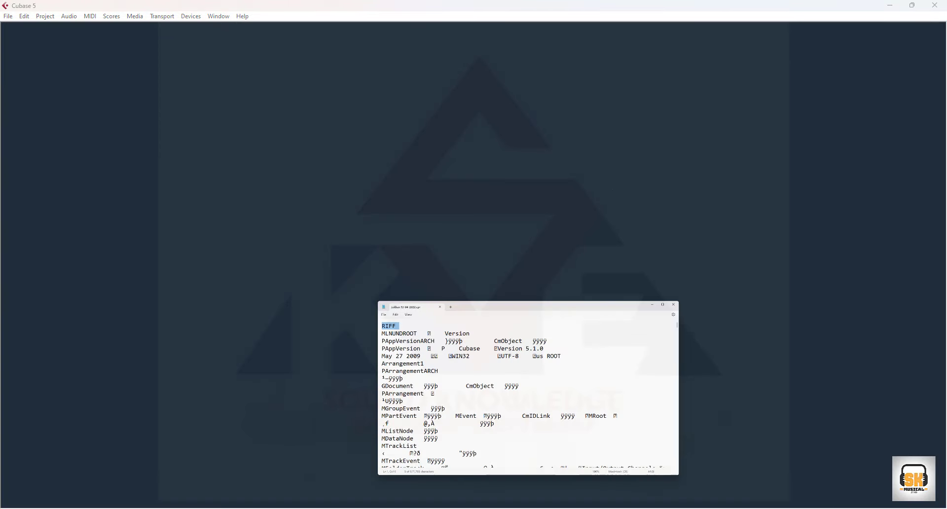
pyautogui.click(811, 79)
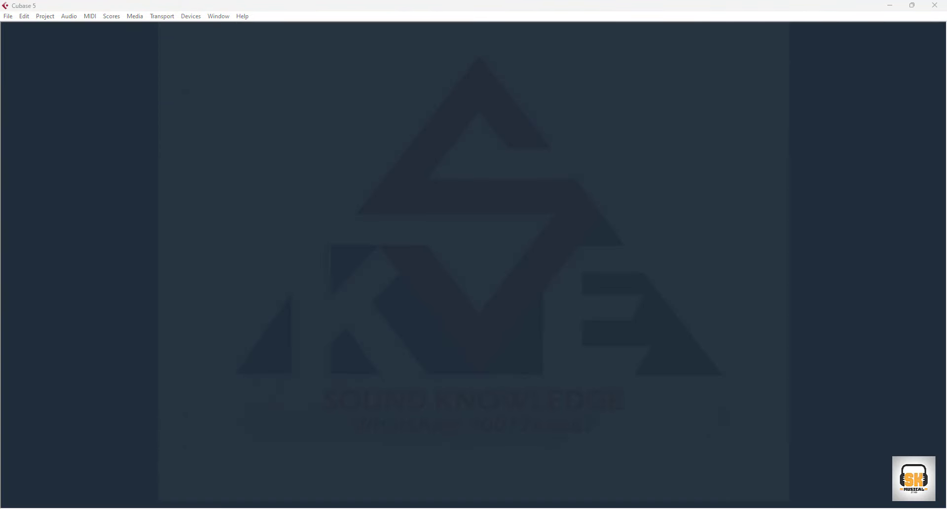
pyautogui.click(550, 508)
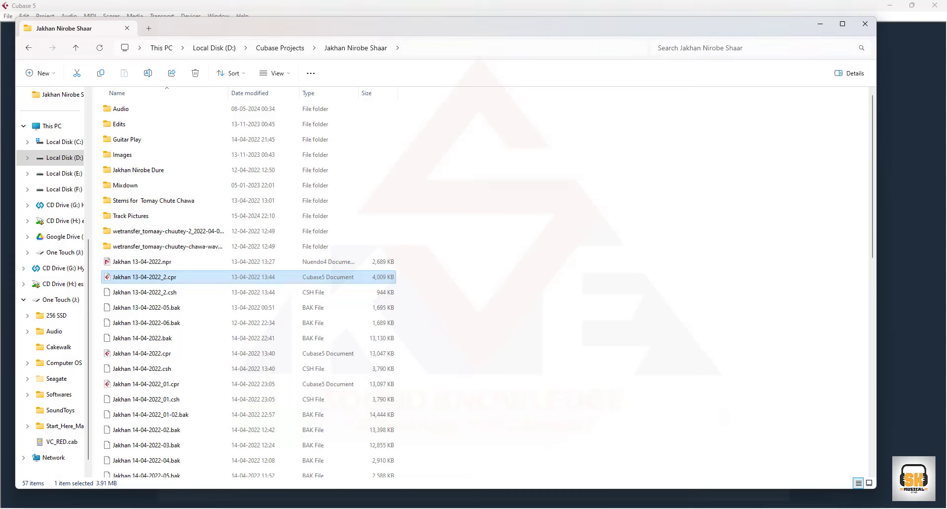
pyautogui.rightClick(158, 280)
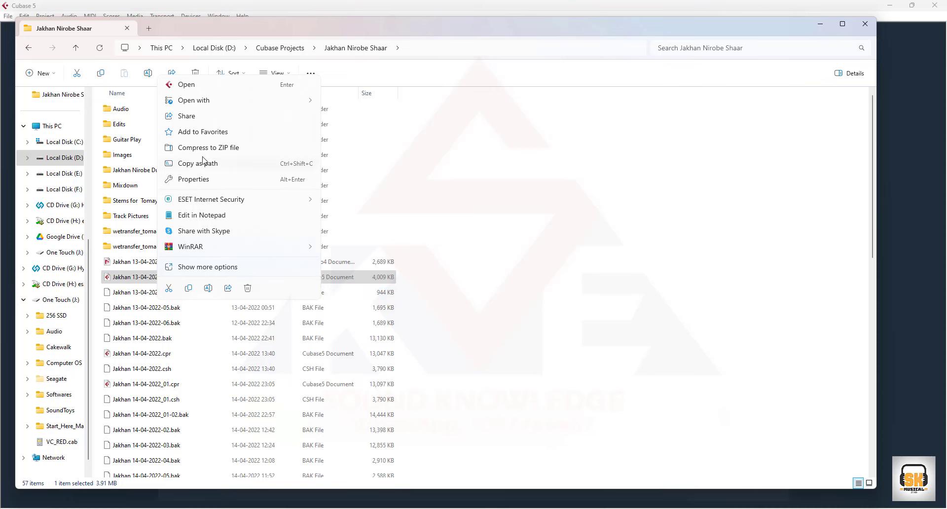
pyautogui.moveTo(215, 100)
pyautogui.click(356, 114)
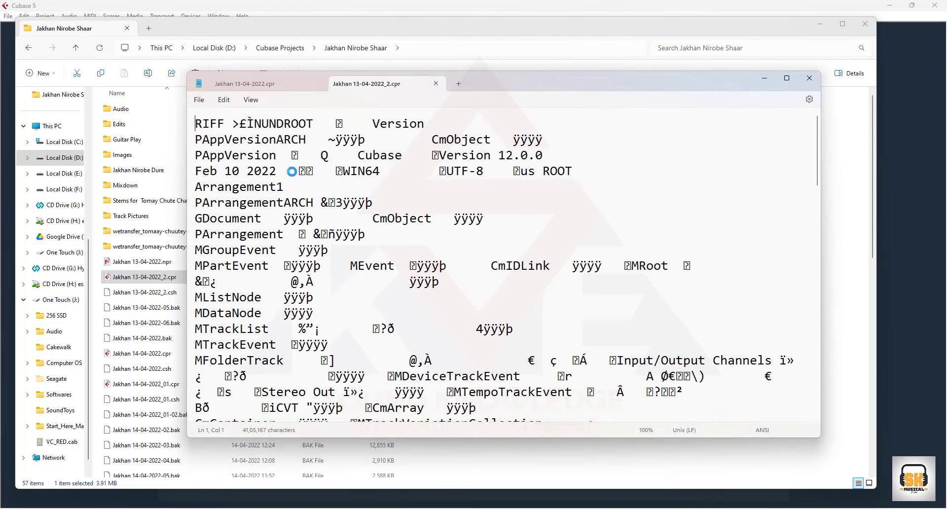
# Step: Delete the RIFF text at the start of the first line of Jakhan 13-04-2022_2.cpr and save the file
pyautogui.moveTo(225, 125); pyautogui.dragTo(195, 124)
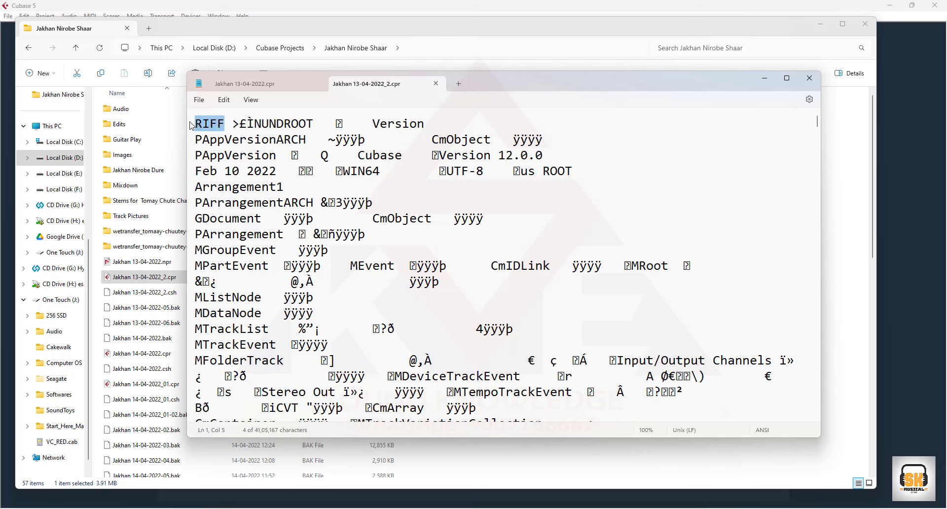
pyautogui.press('Delete')
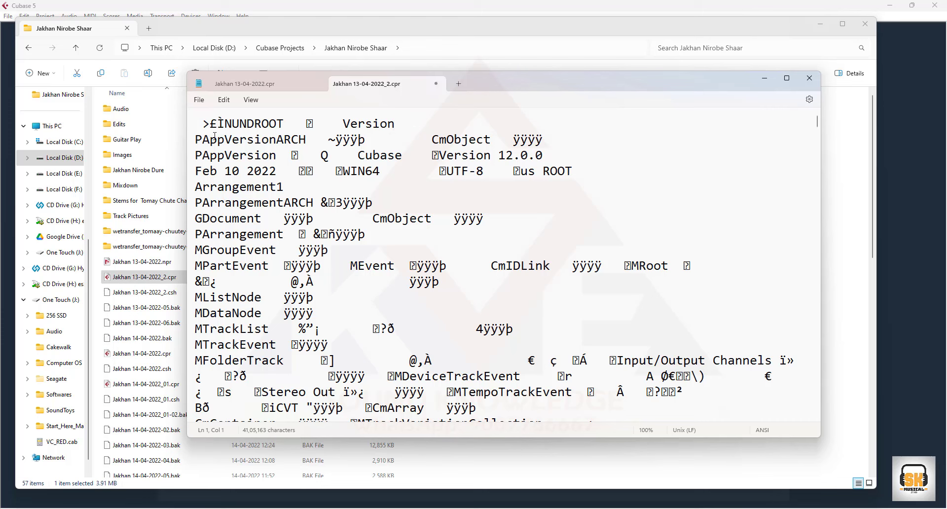
pyautogui.click(199, 100)
pyautogui.click(208, 171)
# Step: Quit Cubase and try opening the edited Jakhan 13-04-2022_2.cpr from the project folder
pyautogui.click(921, 156)
pyautogui.click(935, 5)
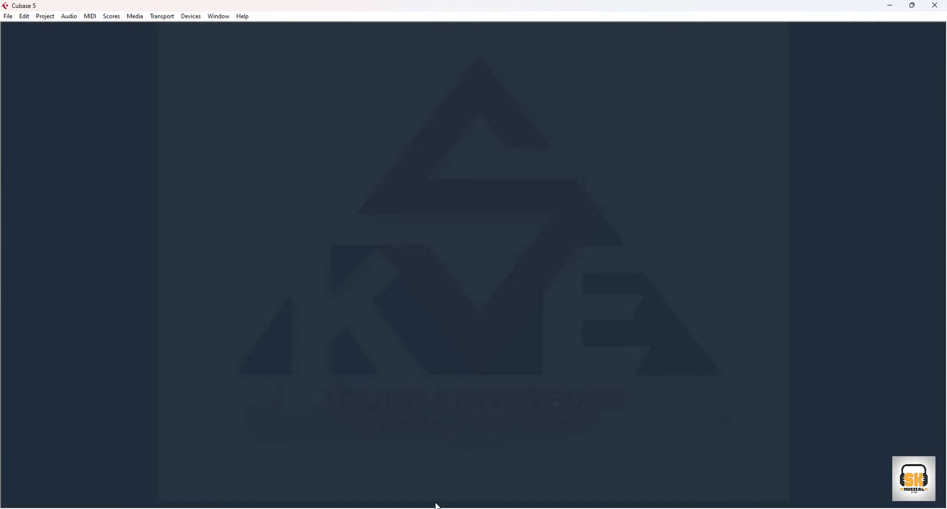
pyautogui.moveTo(528, 508)
pyautogui.click(528, 471)
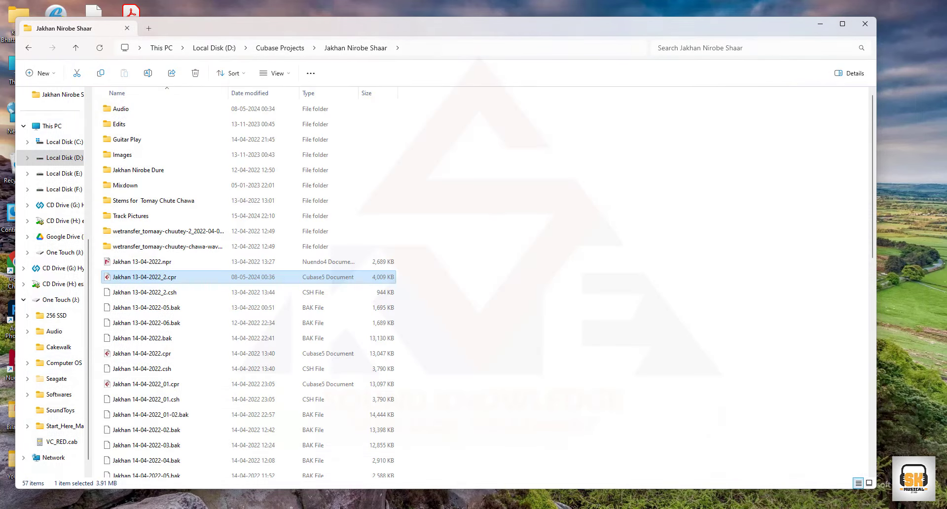
pyautogui.doubleClick(154, 276)
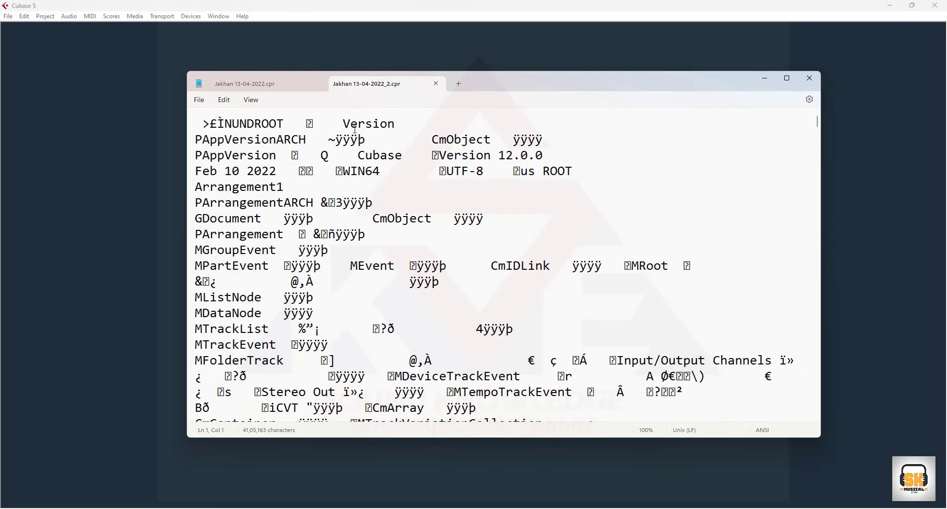
# Step: Undo the deletion of the RIFF text in Jakhan 13-04-2022_2.cpr in Notepad and save the file
pyautogui.hotkey('ctrl', 'z')
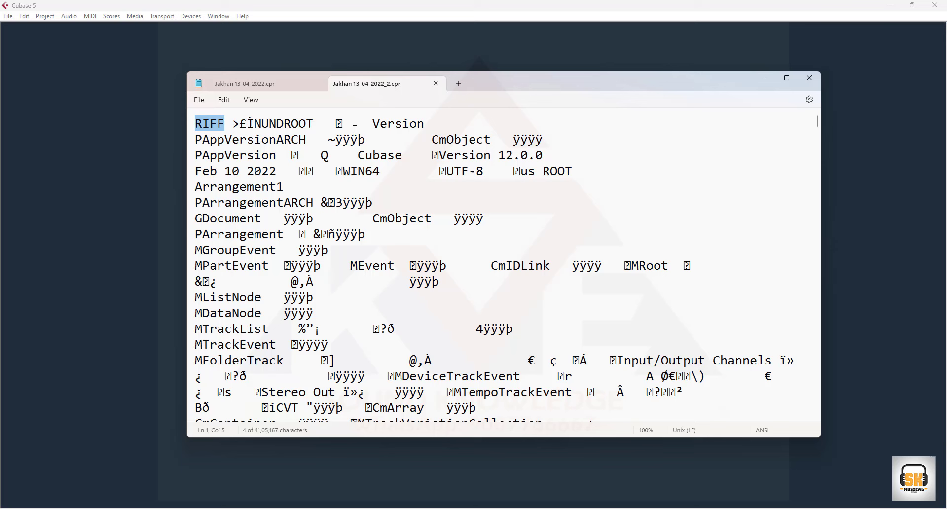
pyautogui.click(199, 99)
pyautogui.click(211, 170)
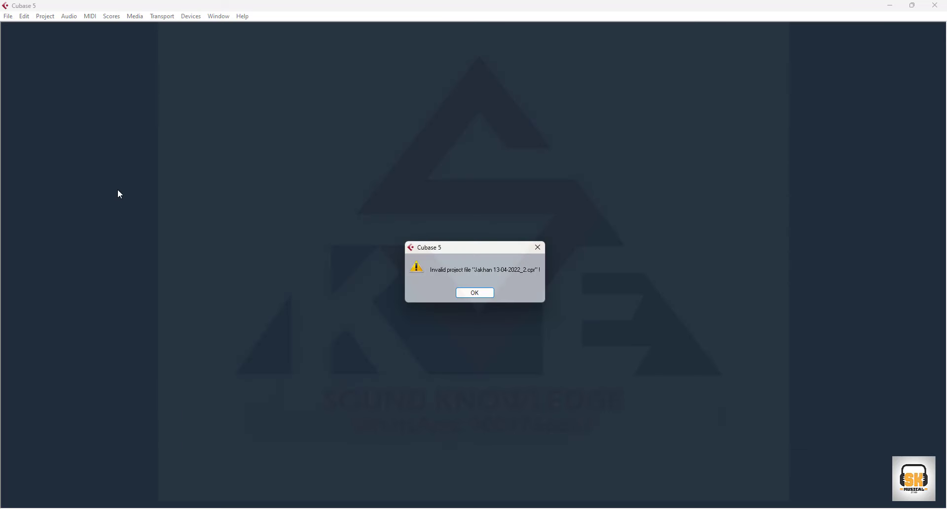
# Step: Dismiss the invalid project alert, cancel the Cubase Open Document Options dialog, and minimize the Notepad window
pyautogui.click(466, 298)
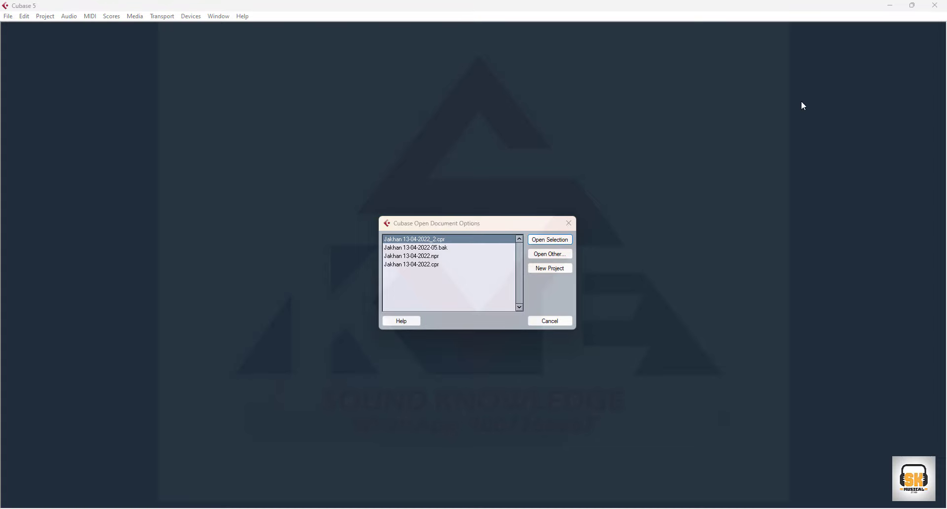
pyautogui.click(549, 321)
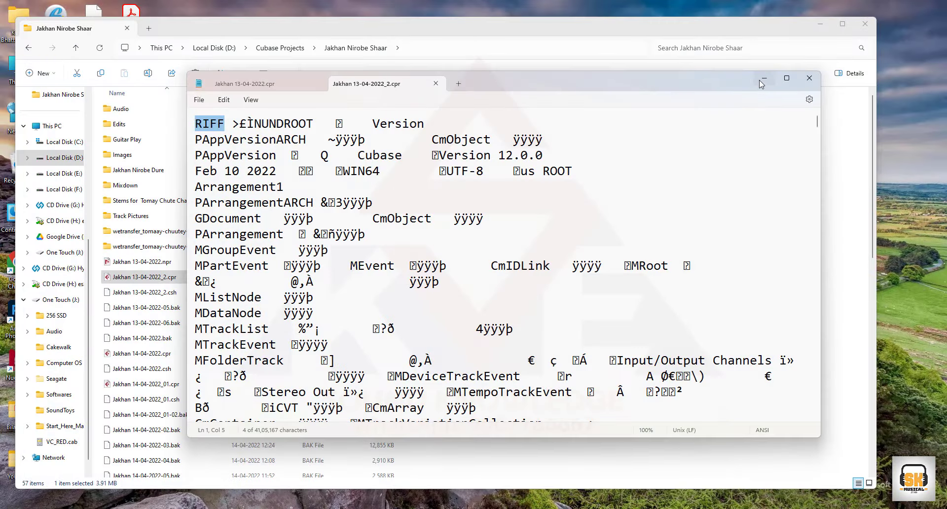
pyautogui.click(764, 80)
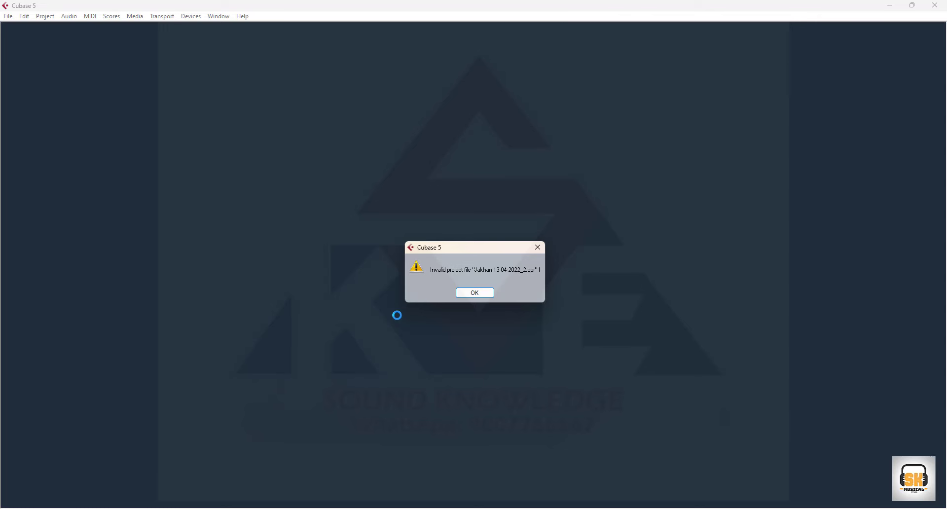
# Step: Dismiss the invalid project alert and open Jakhan 13-04-2022-05.bak from the Open Document Options list, closing the missing plug-ins report
pyautogui.click(475, 292)
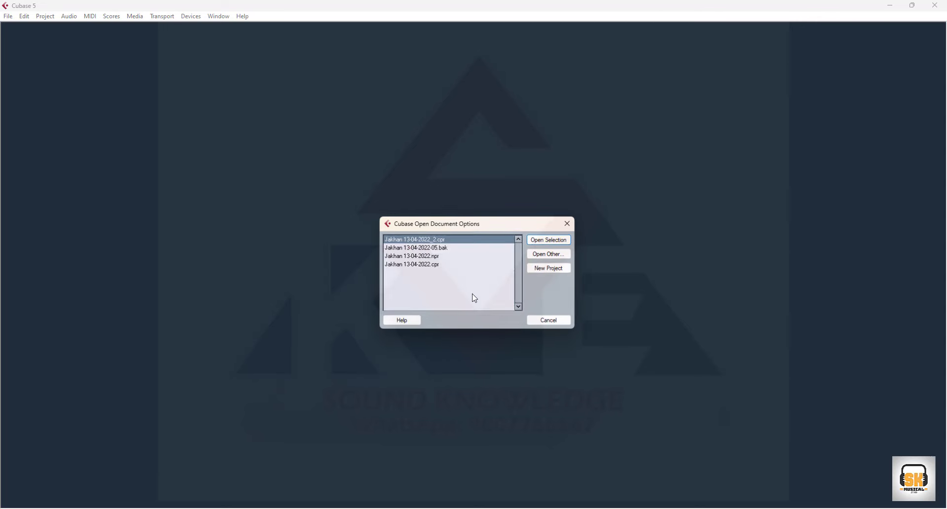
pyautogui.click(441, 249)
pyautogui.click(543, 242)
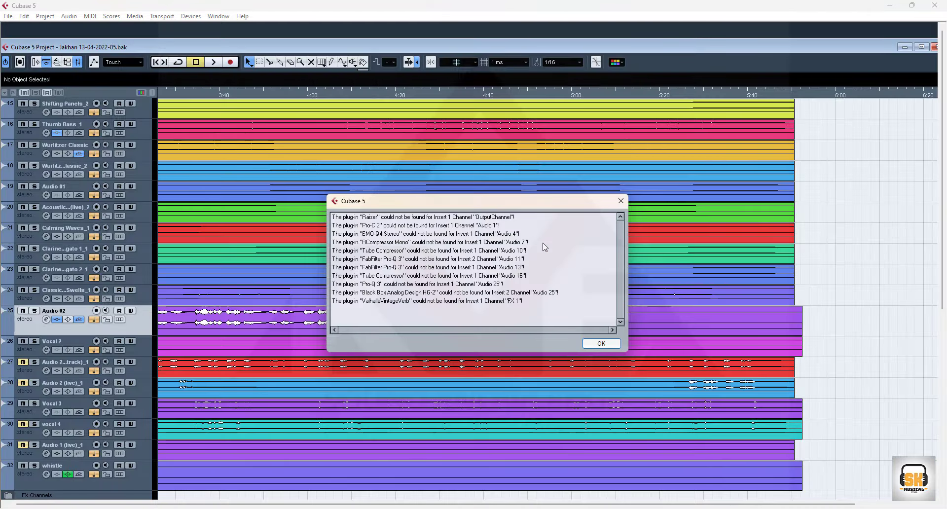
pyautogui.click(601, 344)
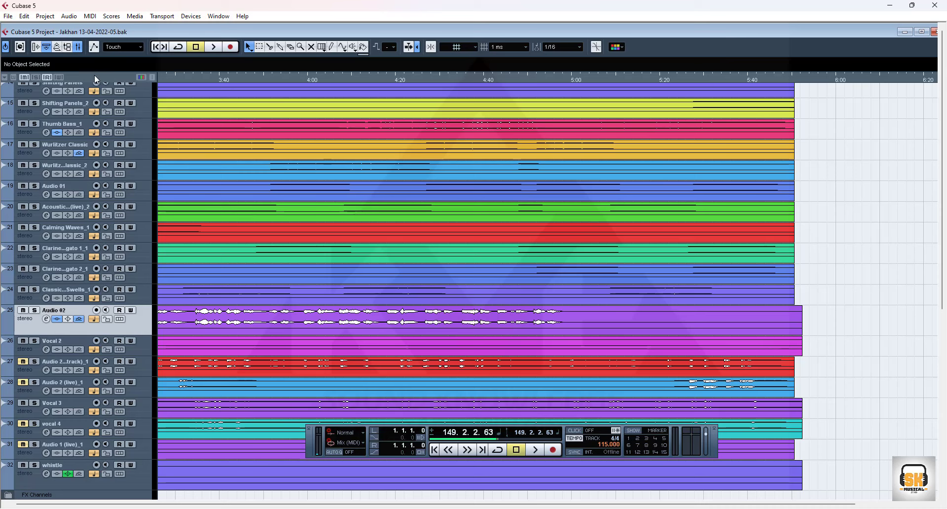
# Step: Close the Jakhan 13-04-2022-05.bak project and the leftover Mixer window
pyautogui.click(935, 33)
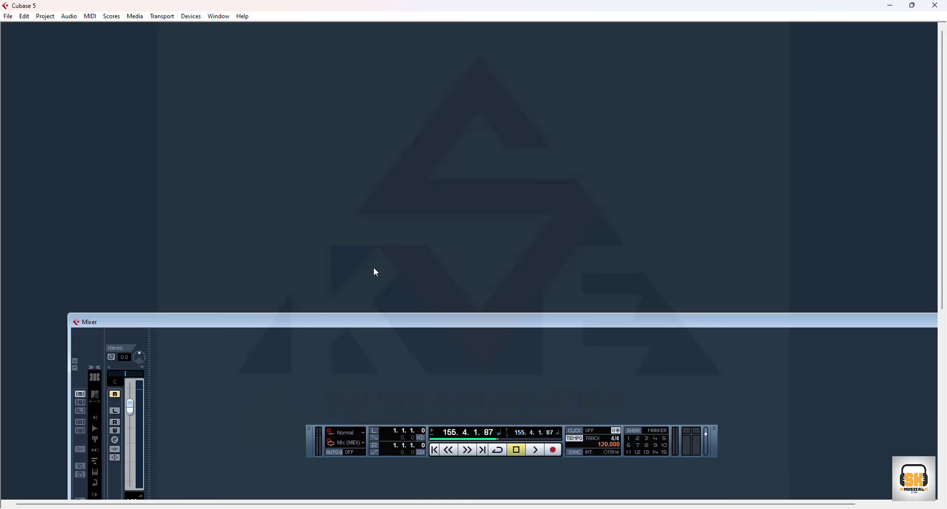
pyautogui.moveTo(210, 323); pyautogui.dragTo(156, 246)
pyautogui.moveTo(801, 244); pyautogui.dragTo(708, 245)
pyautogui.click(863, 244)
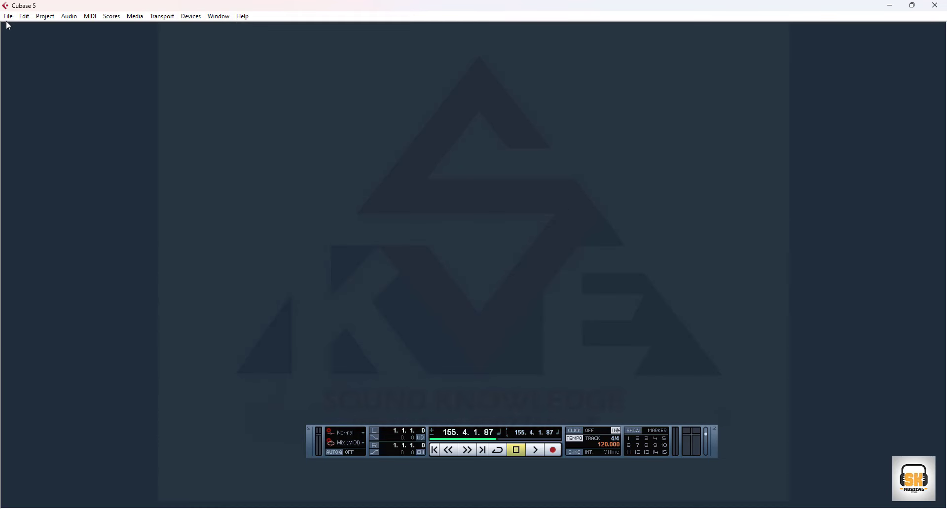
# Step: Open Jakhan 13-04-2022.npr in Cubase using the Nuendo Project File (.npr) file type filter, and dismiss the missing plug-ins report
pyautogui.click(8, 17)
pyautogui.click(517, 254)
pyautogui.click(8, 17)
pyautogui.click(20, 49)
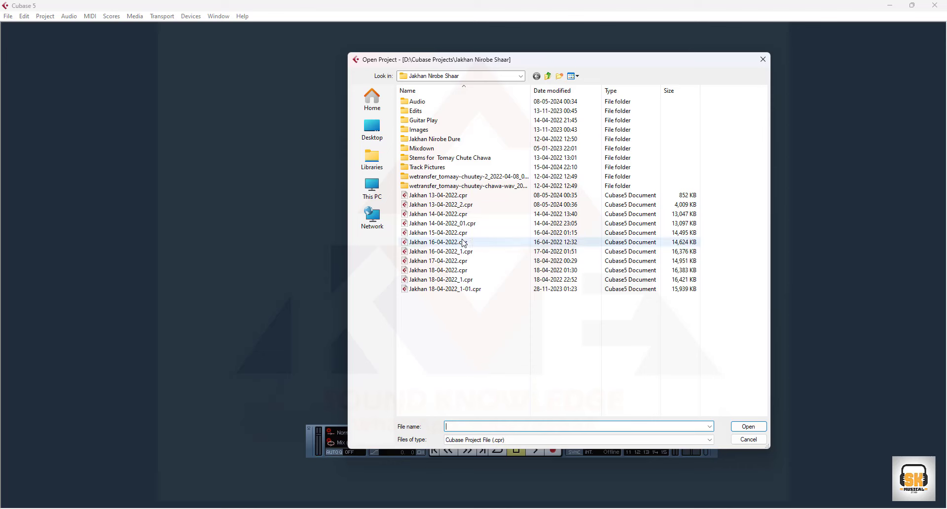
pyautogui.click(513, 439)
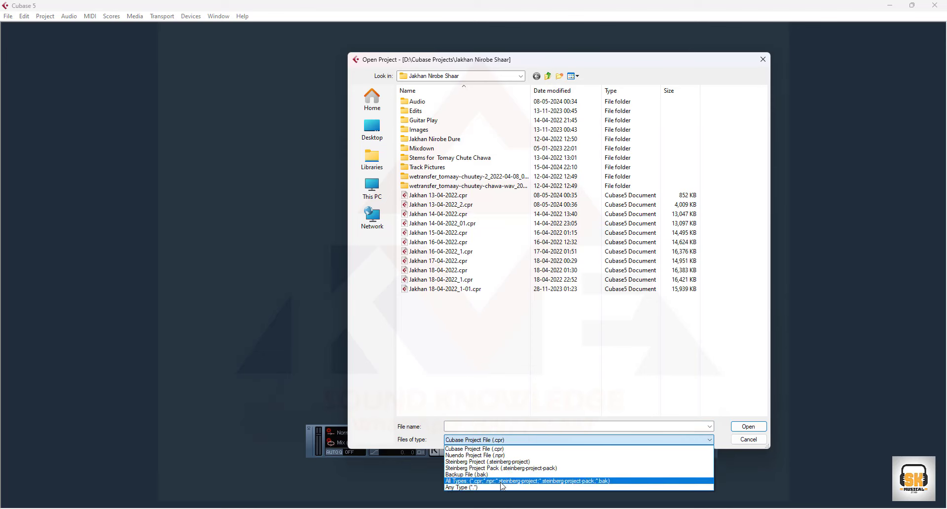
pyautogui.click(488, 454)
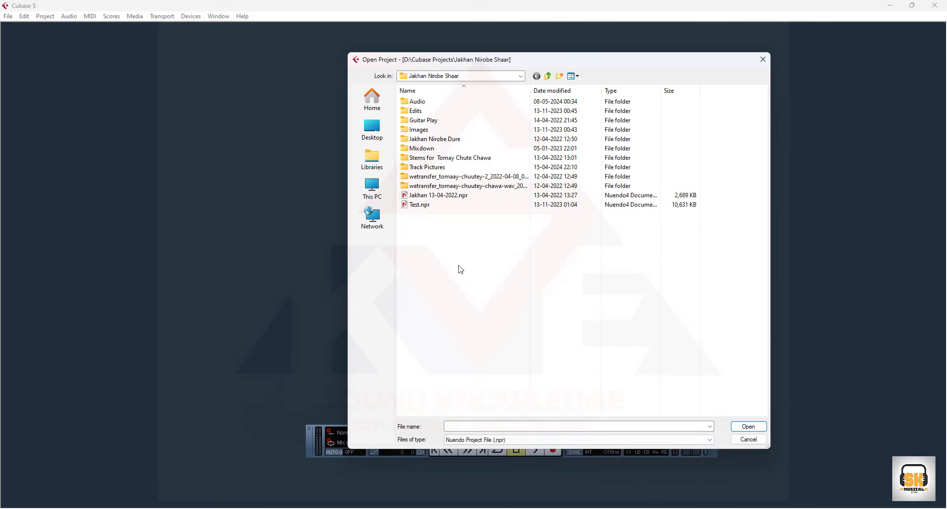
pyautogui.click(439, 195)
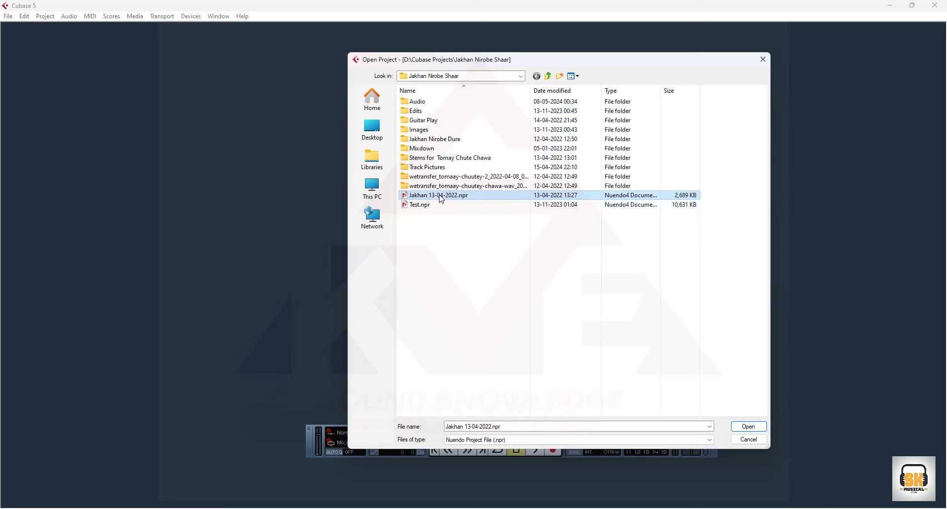
pyautogui.click(748, 427)
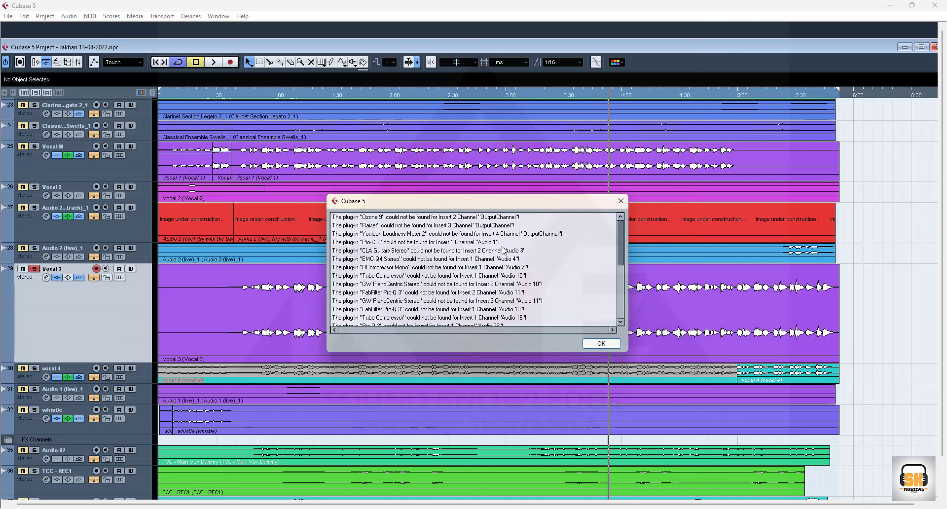
pyautogui.click(591, 344)
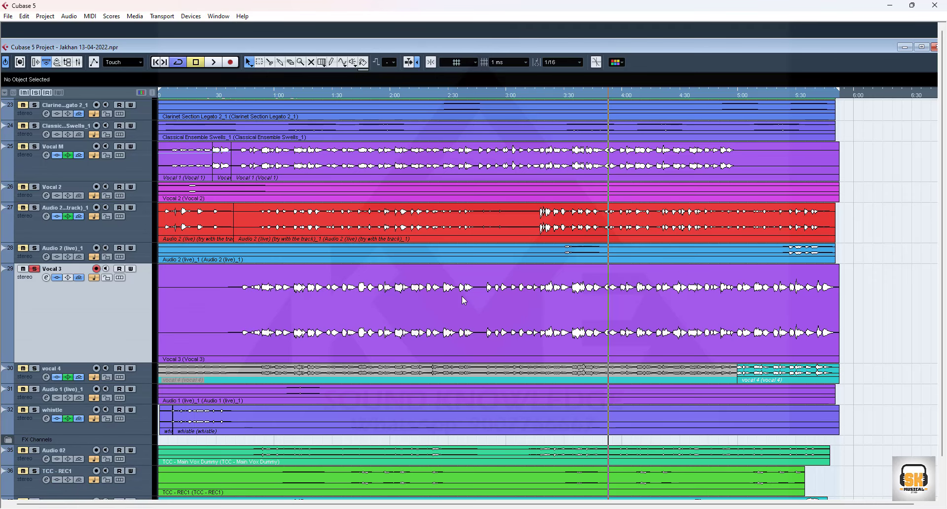
# Step: Open the General page of the Preferences and examine the Auto Save Interval and Maximum Backup Files settings
pyautogui.click(7, 18)
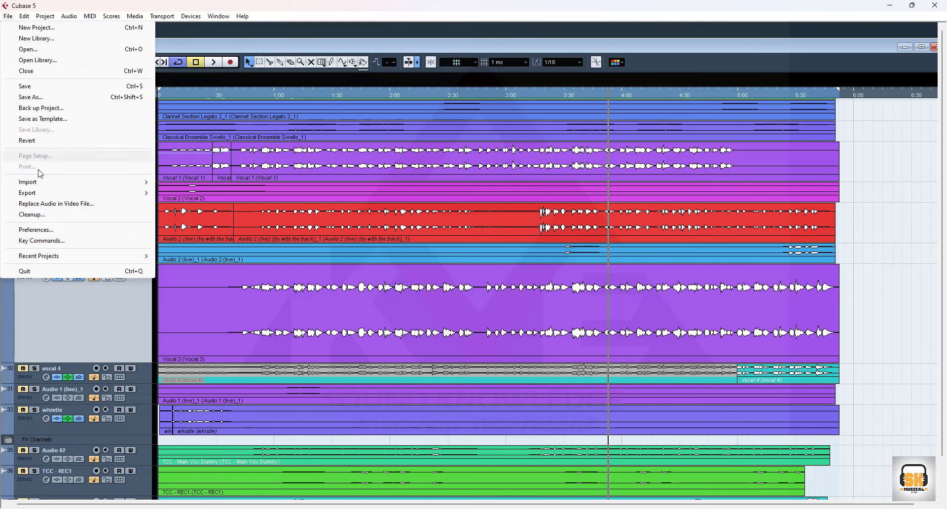
pyautogui.click(51, 230)
pyautogui.moveTo(632, 29); pyautogui.dragTo(457, 42)
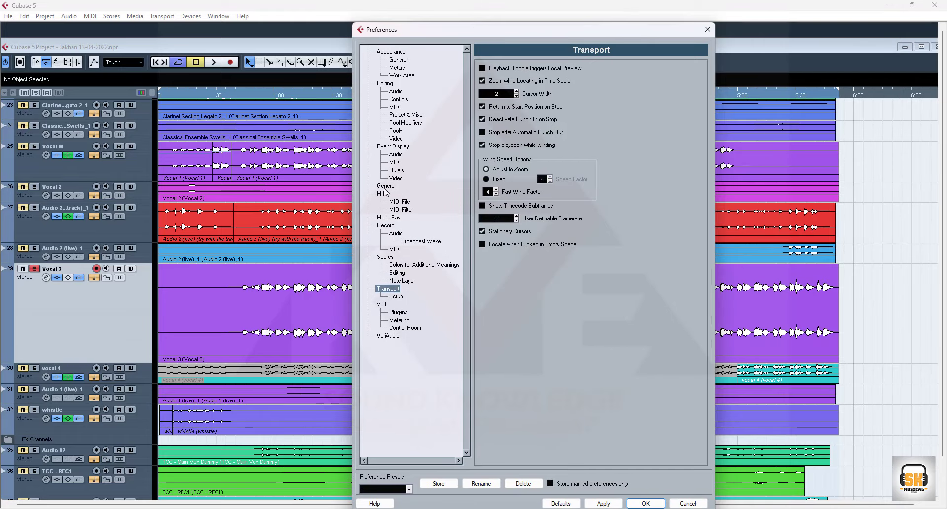
pyautogui.click(386, 187)
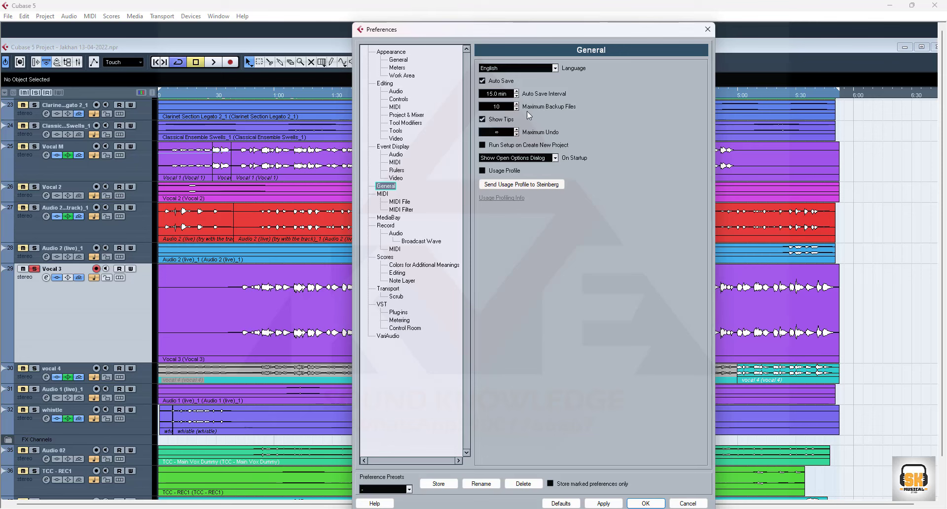
pyautogui.click(492, 93)
pyautogui.click(496, 106)
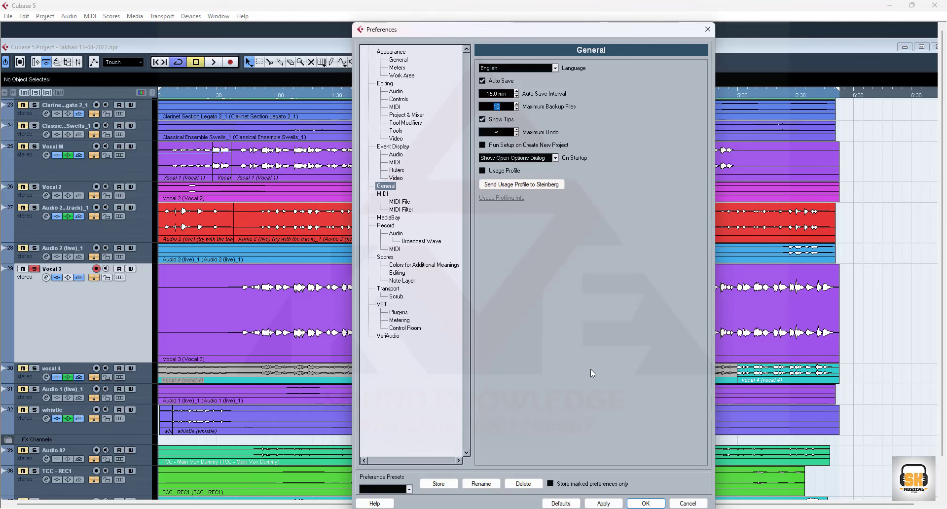